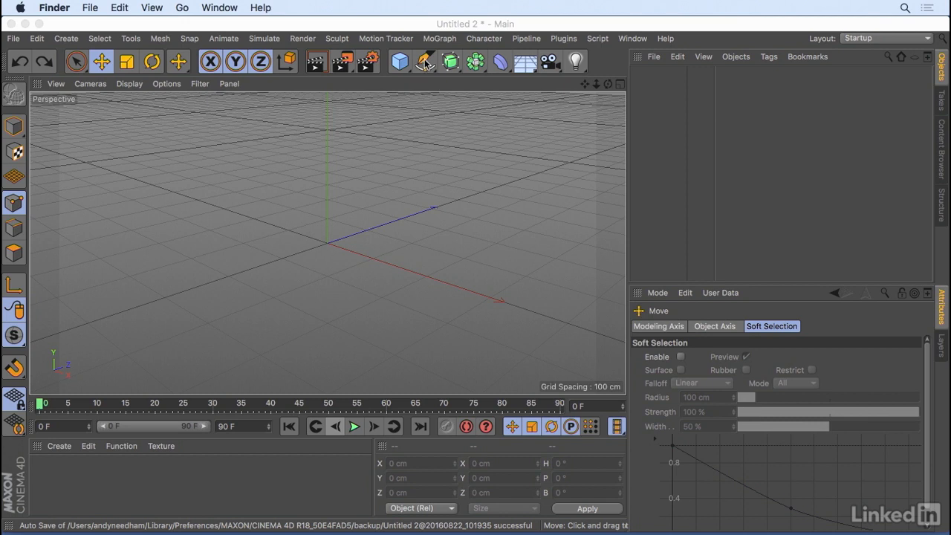
Detach the spline tools as a floating palette, enlarge its icons, widen it to show every tool and place it over the viewport
click(425, 62)
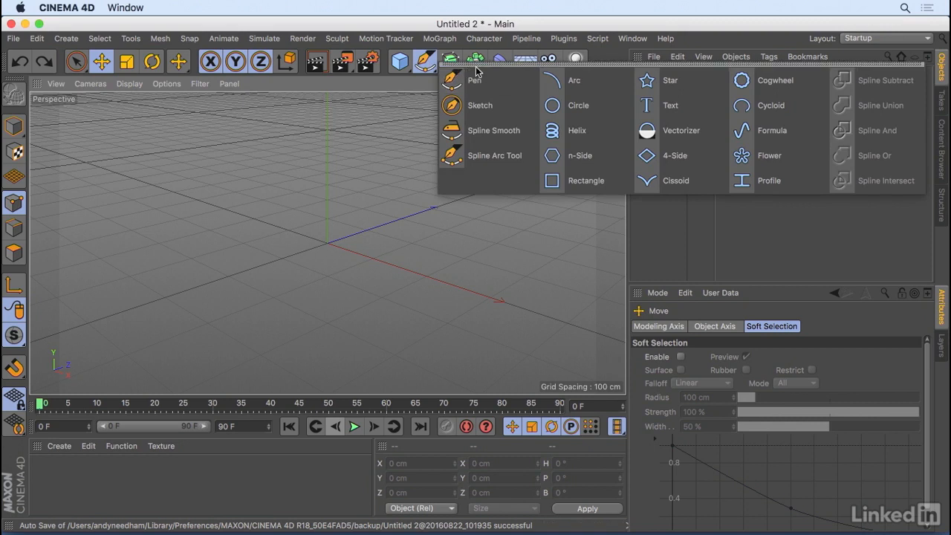
drag(499, 65, 332, 74)
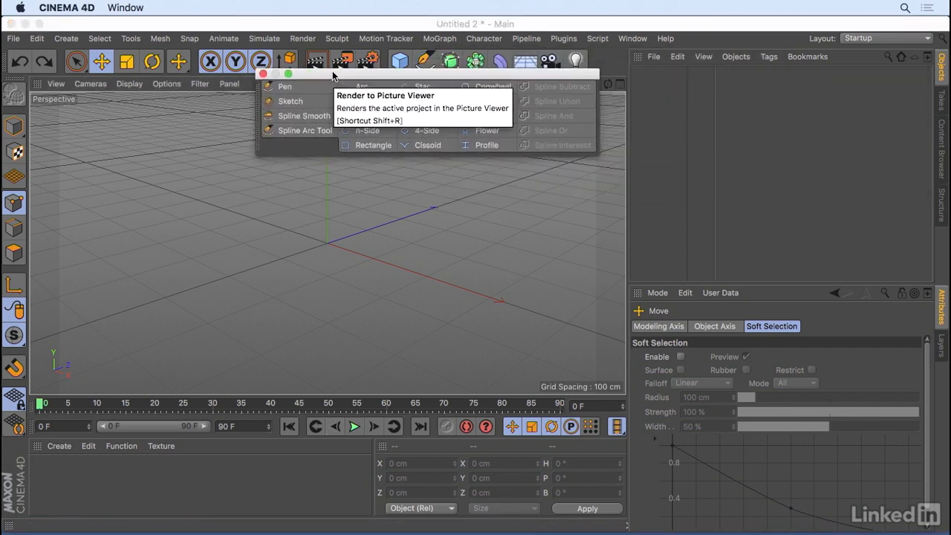
right_click(293, 149)
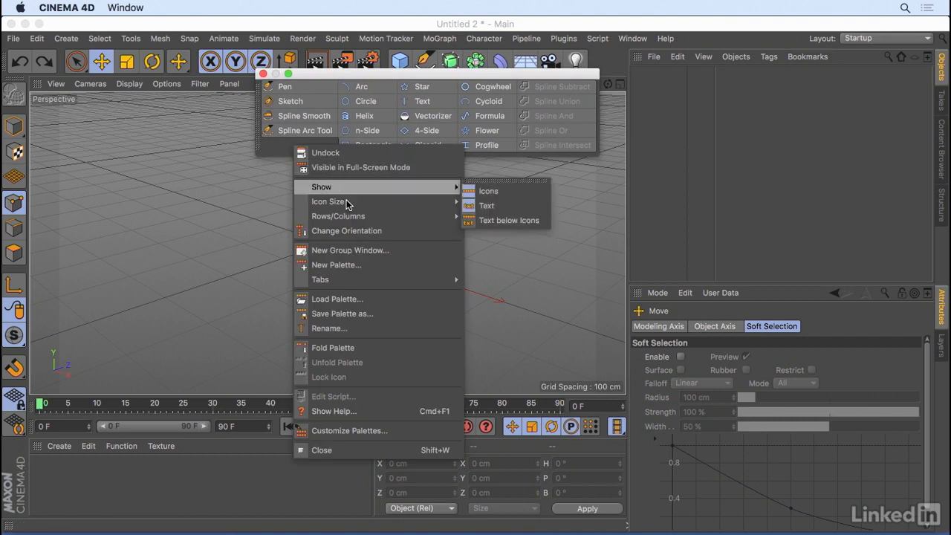
mouse_move(355, 203)
click(497, 235)
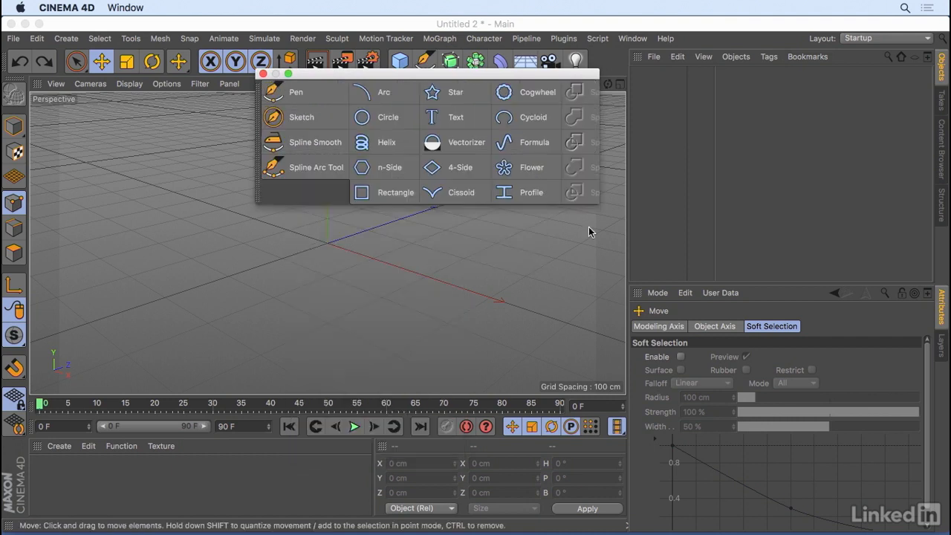
drag(616, 218, 725, 216)
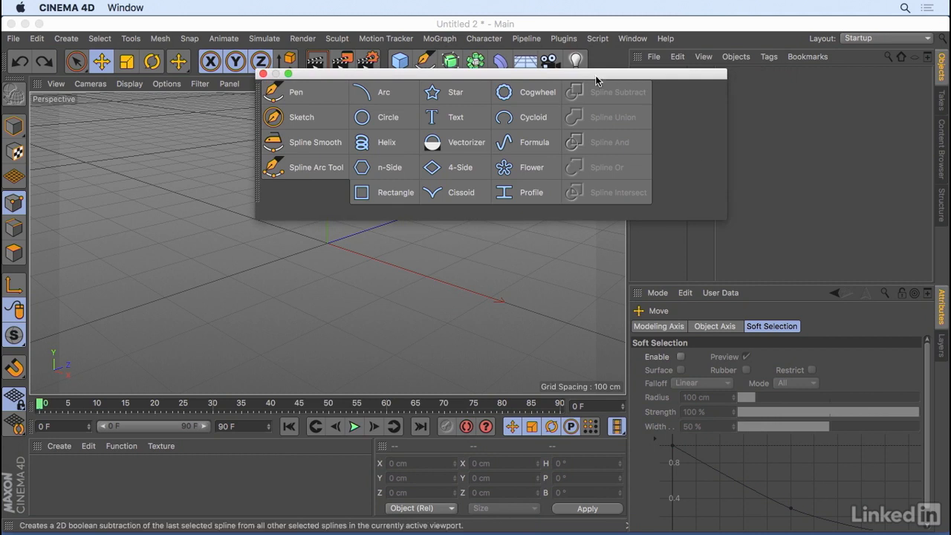
drag(566, 74, 399, 172)
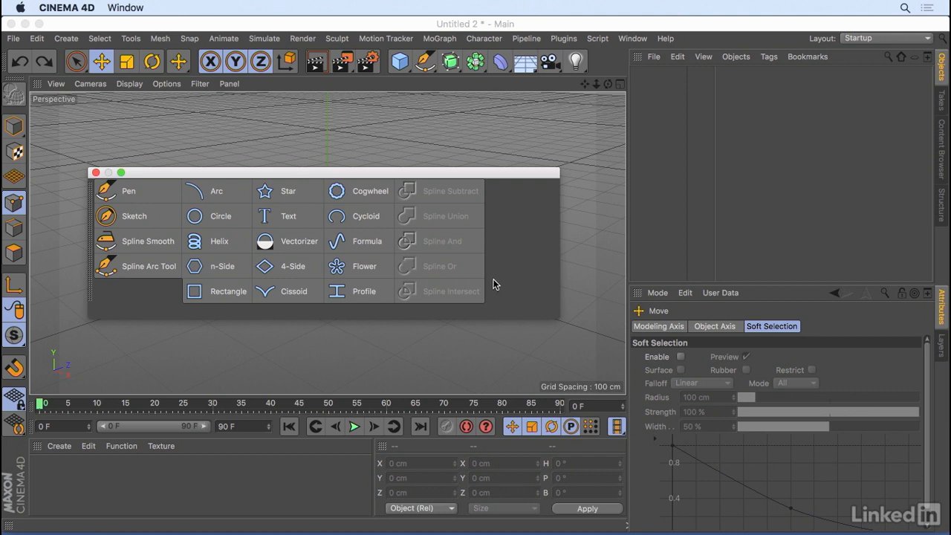
Add a Circle spline, close the floating palette, and reduce the circle's radius to 140 cm
click(217, 216)
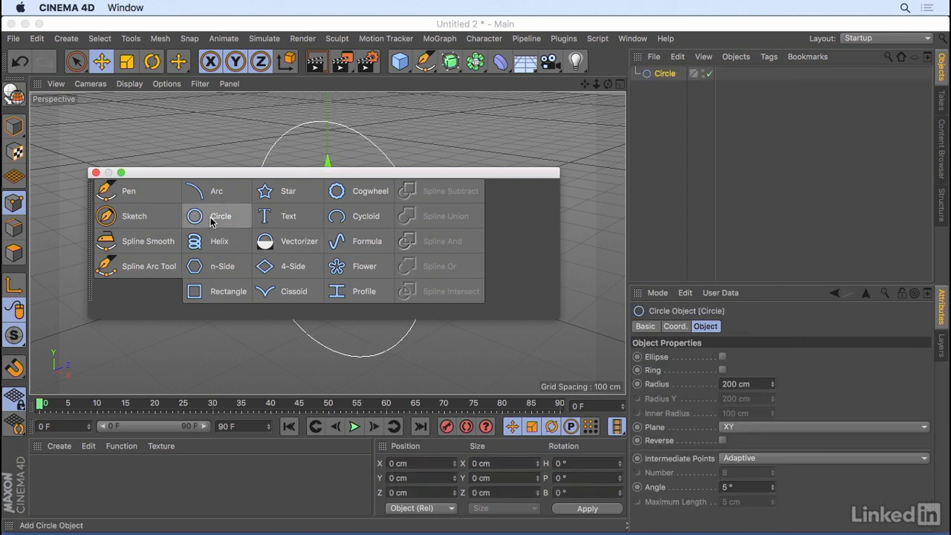
click(112, 189)
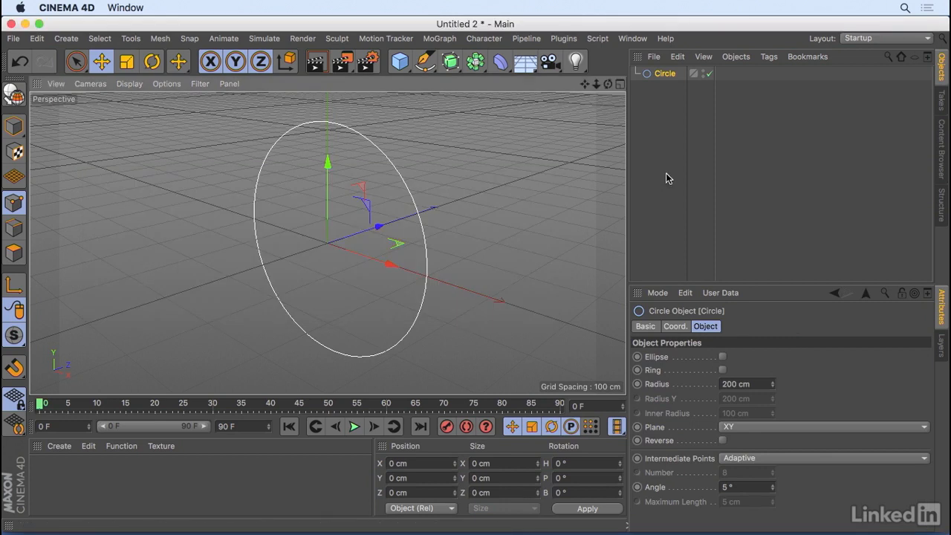
drag(766, 283, 765, 153)
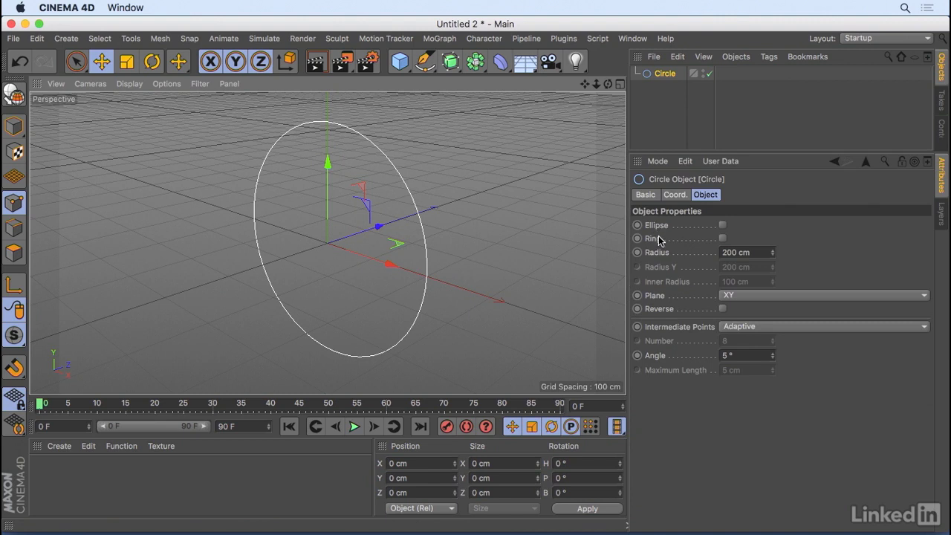
drag(773, 255, 384, 290)
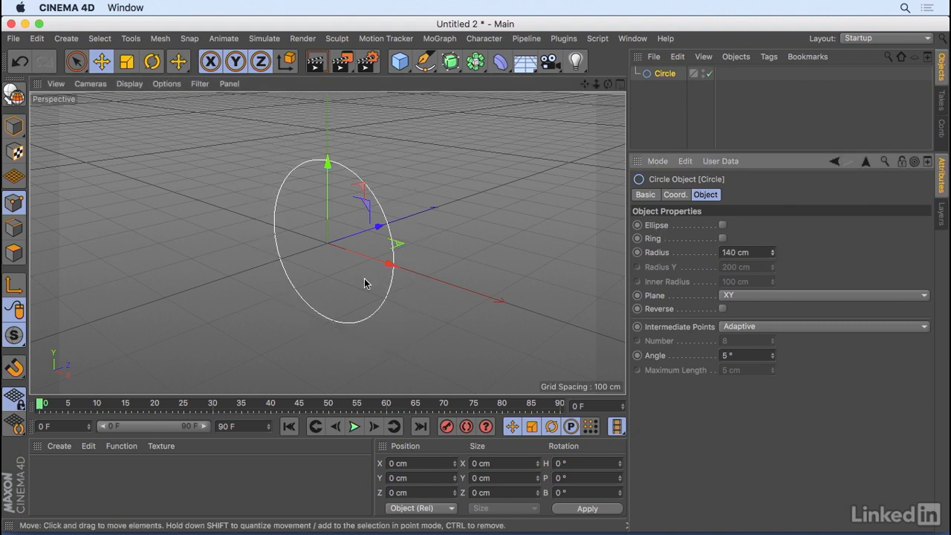
In Model mode, scale the circle down uniformly to about 161 cm across
click(14, 127)
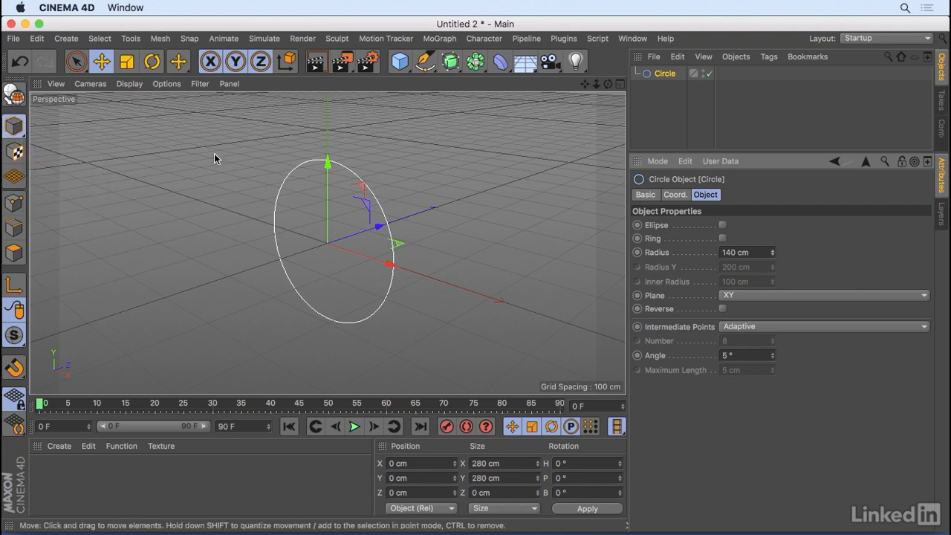
key(t)
mouse_move(393, 213)
mouse_down()
mouse_move(325, 240)
mouse_move(394, 212)
mouse_up()
drag(394, 211, 427, 199)
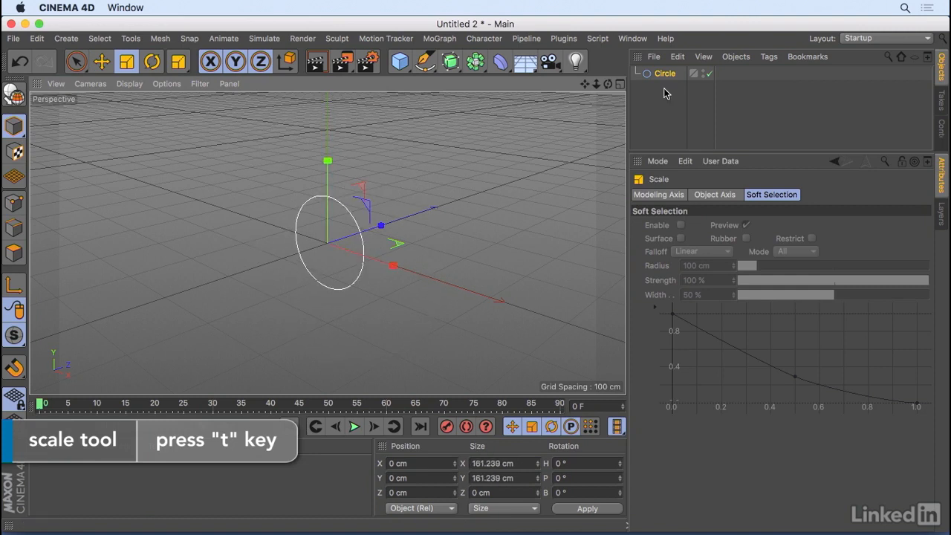
Set the circle's radius to 80 cm in its object properties
click(665, 73)
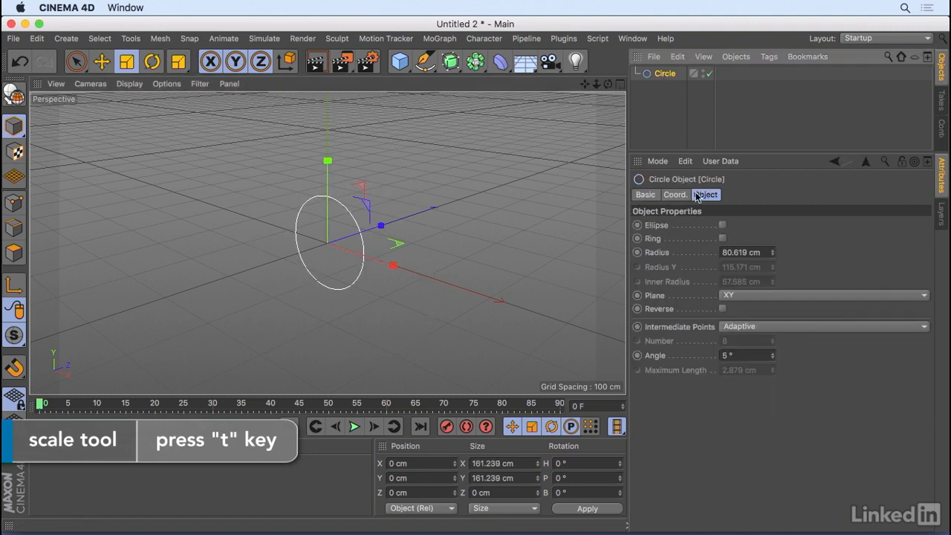
double_click(724, 253)
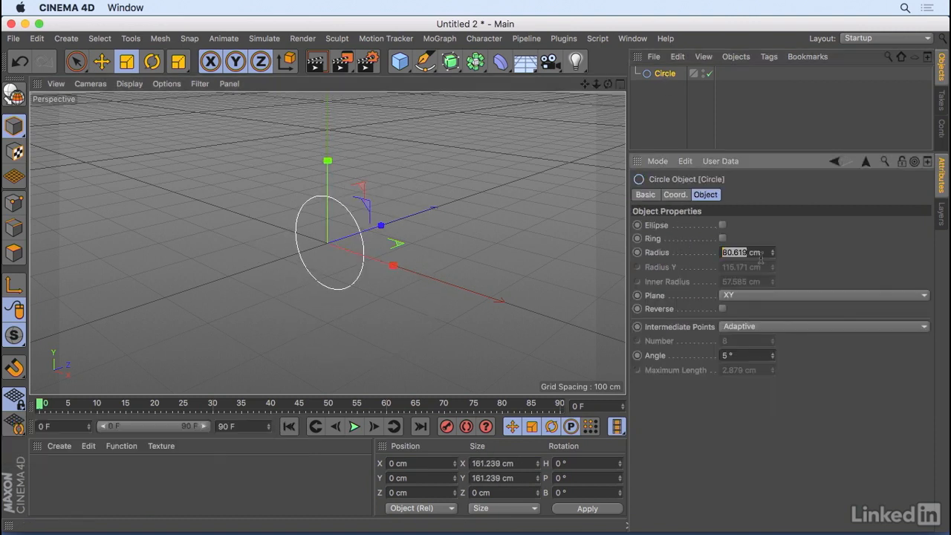
text(80)
key(Return)
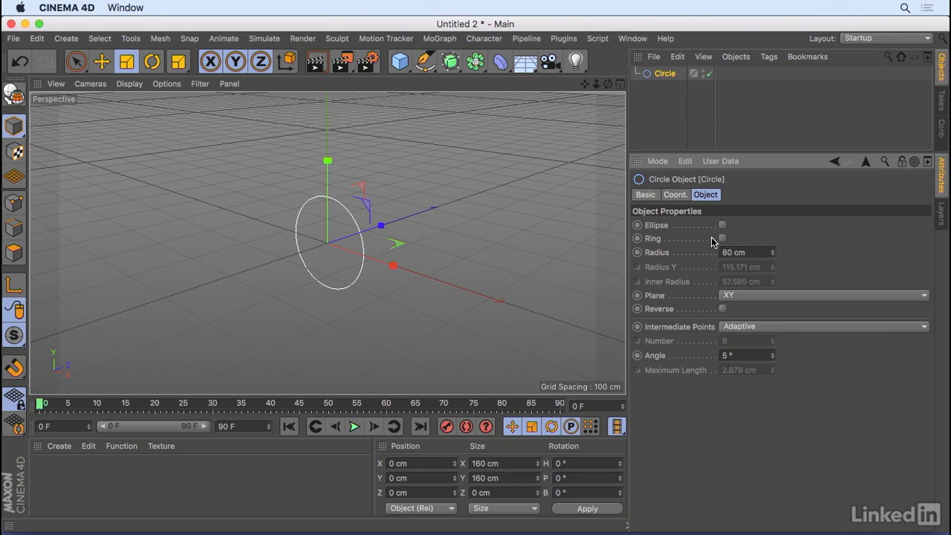
Try the circle's Ring option with an inner radius of about 39.6 cm and its Ellipse option, leaving both turned off
click(722, 238)
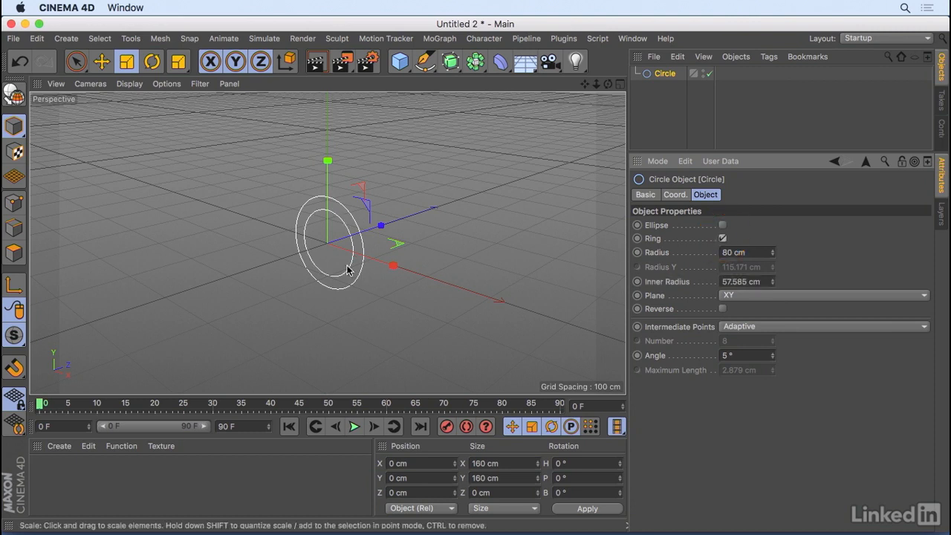
drag(772, 281, 772, 276)
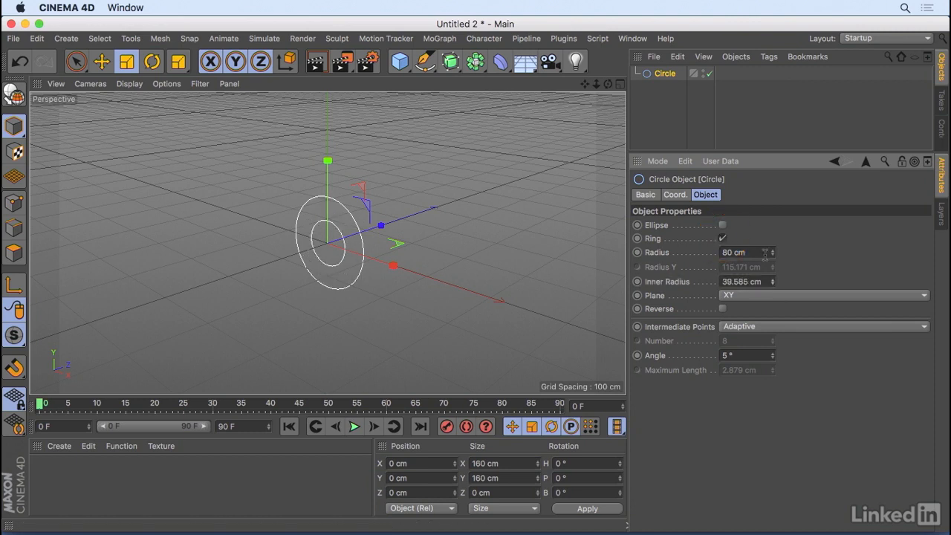
click(721, 225)
click(721, 225)
click(722, 239)
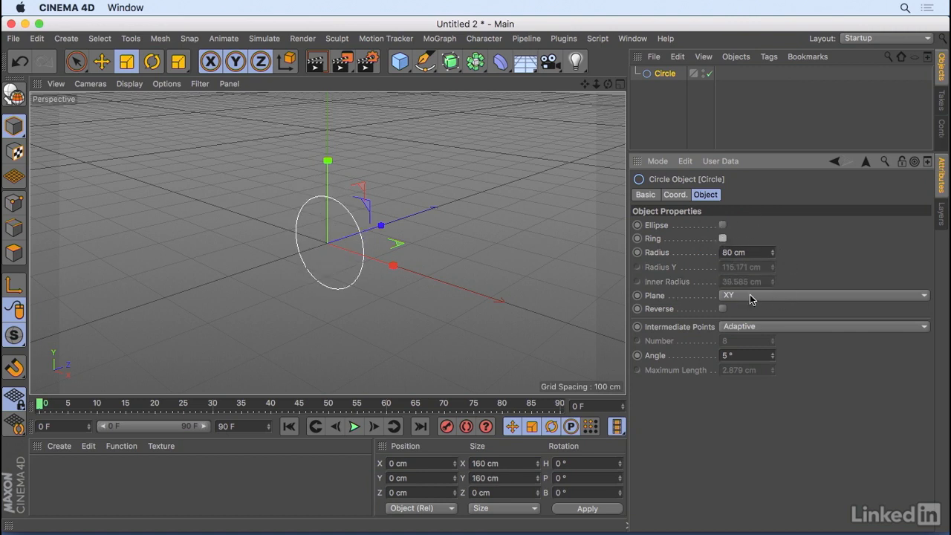
Try the XZ plane for the circle's orientation and return it to the XY plane
mouse_move(486, 245)
alt+mouse_down()
mouse_move(451, 249)
mouse_move(477, 250)
alt+mouse_up()
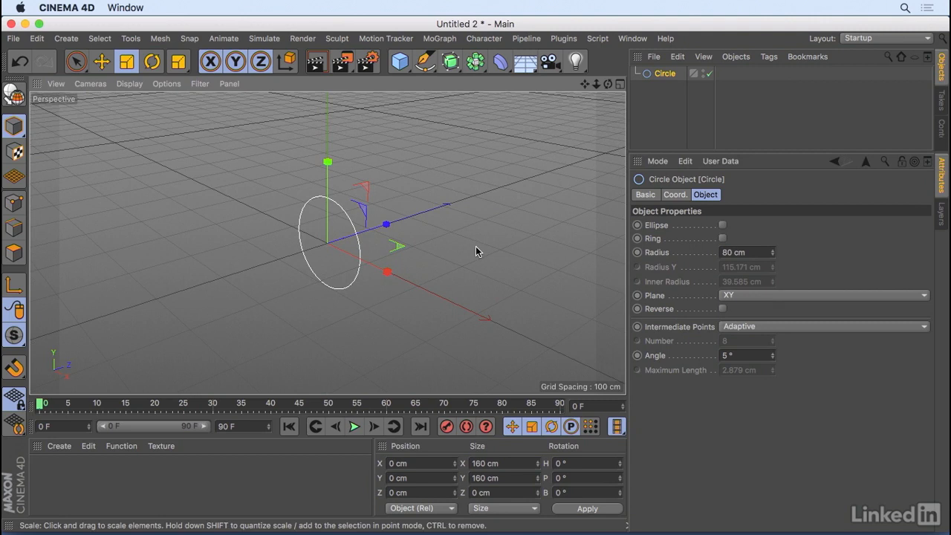
click(751, 297)
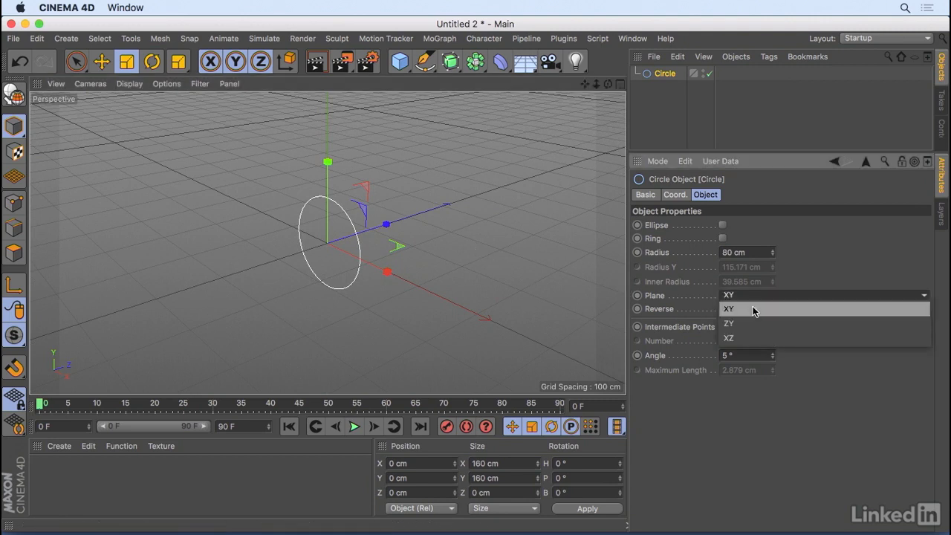
click(750, 335)
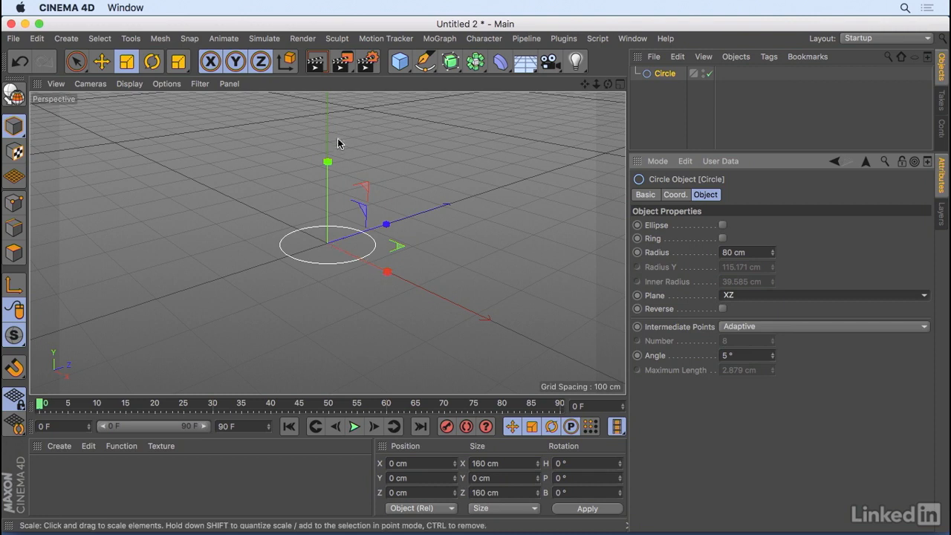
alt+drag(430, 238, 403, 246)
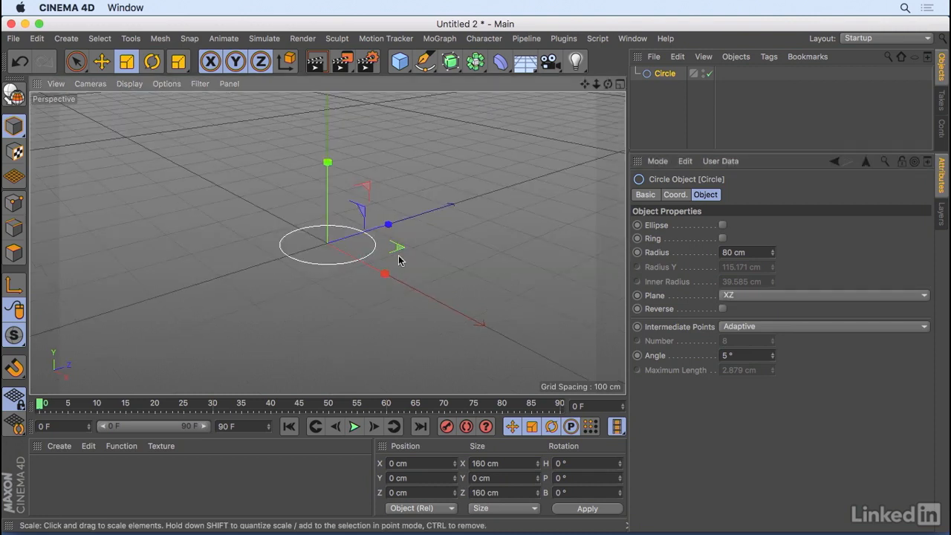
click(761, 295)
click(760, 306)
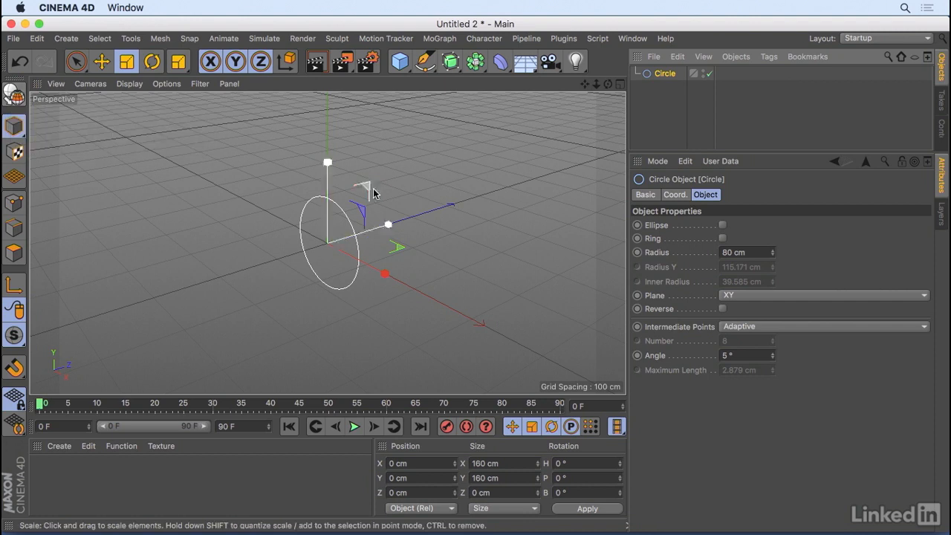
Convert the circle to an editable spline and undo the conversion
key(c)
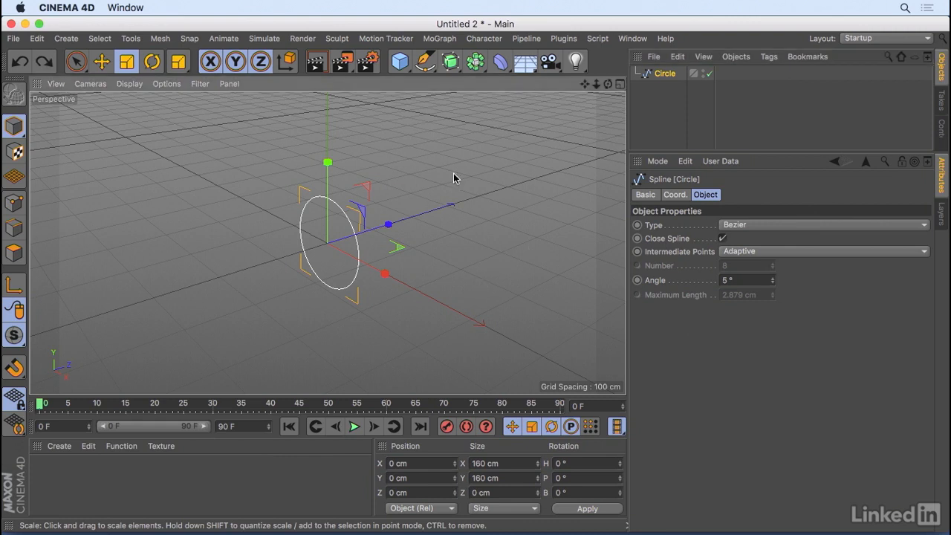
key(super+z)
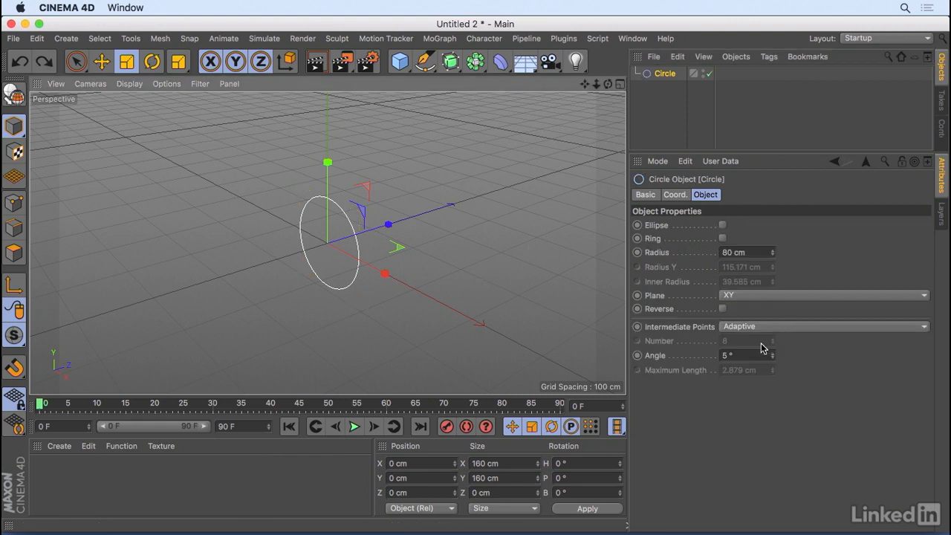
Make the selected circle editable and switch to Points mode
click(663, 76)
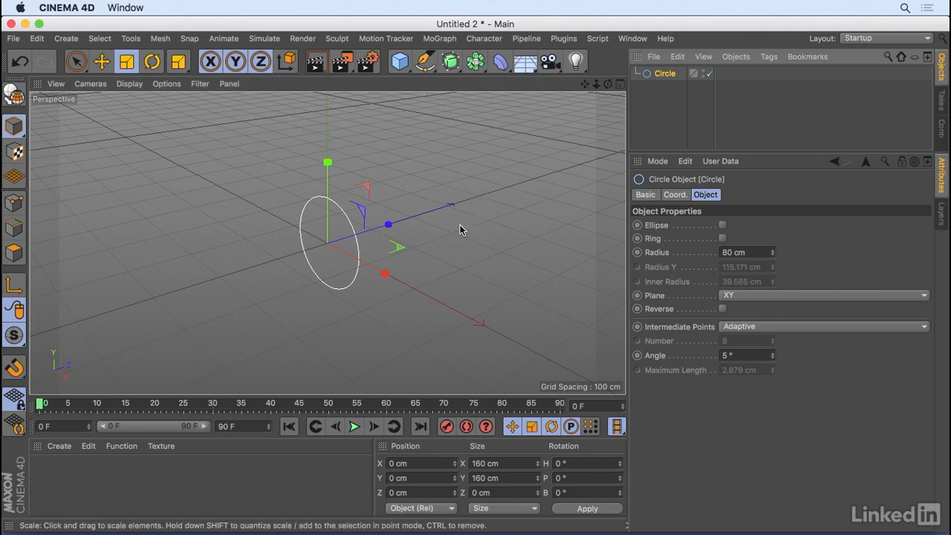
key(c)
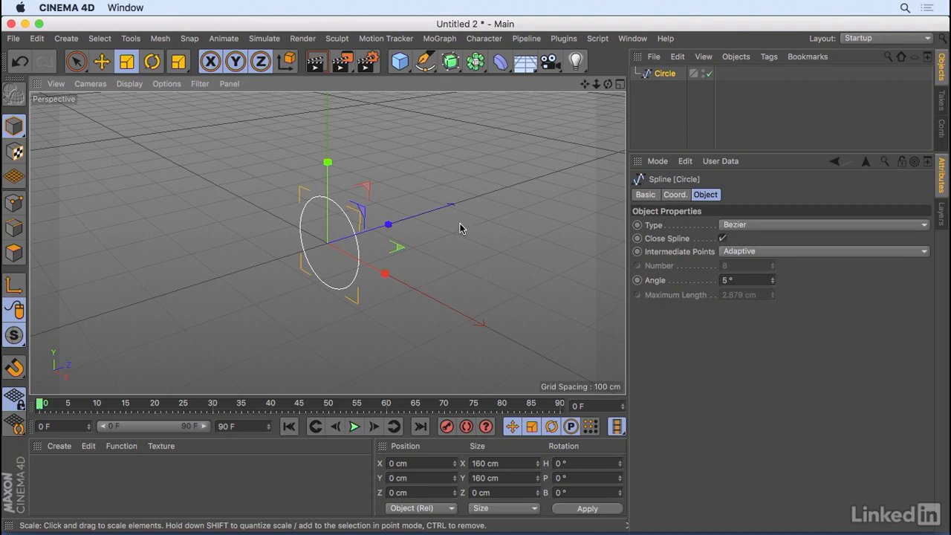
click(20, 207)
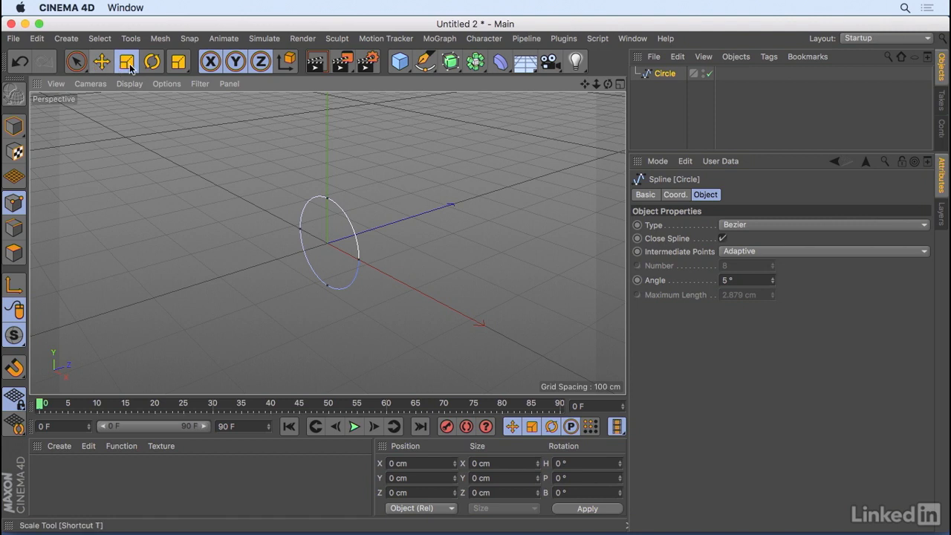
Select the circle's top and bottom points with Live Selection and move them along the Z axis to about 70 cm
click(78, 63)
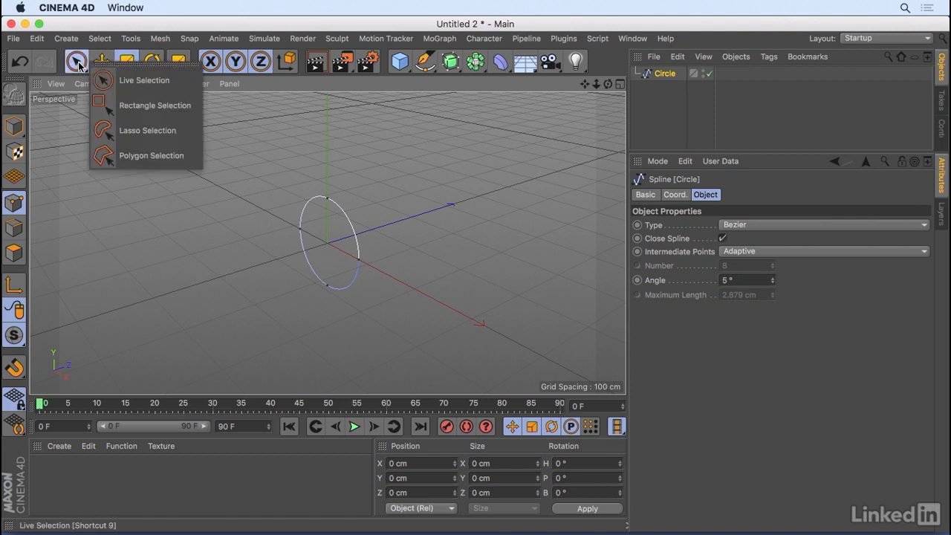
click(123, 80)
mouse_move(329, 190)
mouse_down()
mouse_move(325, 265)
mouse_move(333, 293)
mouse_up()
drag(377, 232, 457, 208)
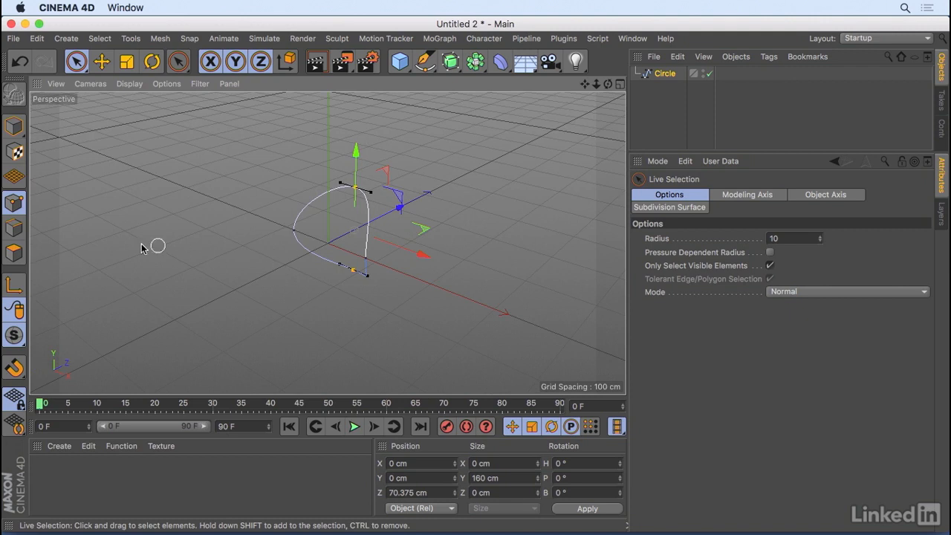
Try Edges and Polygons modes on the spline and return to Points mode
click(13, 227)
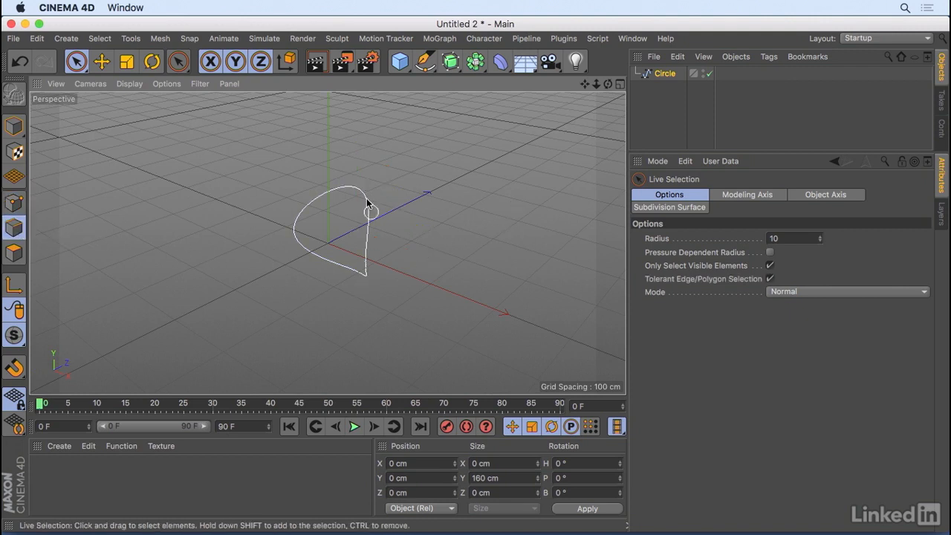
click(13, 253)
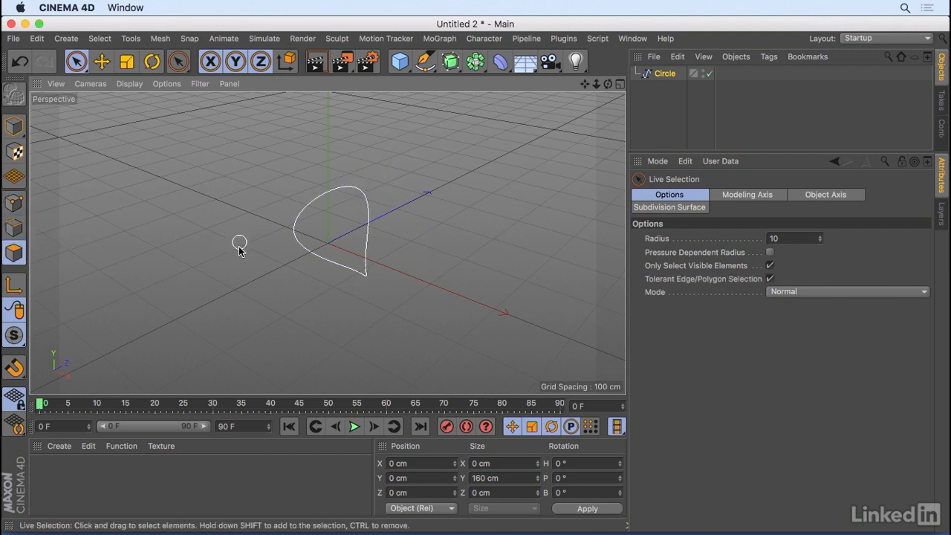
click(21, 210)
Clear the point selection and reselect the spline's top and bottom points together with Live Selection
click(355, 193)
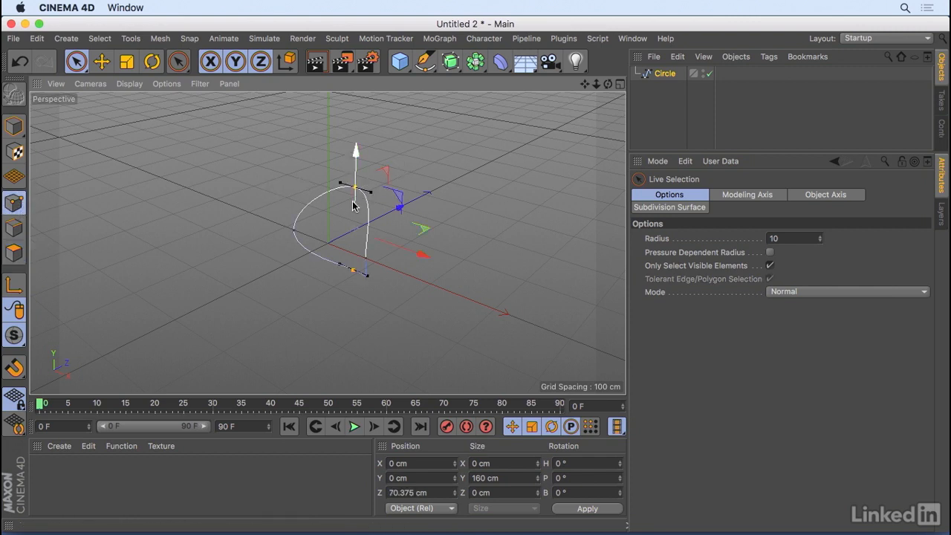
click(327, 172)
click(356, 188)
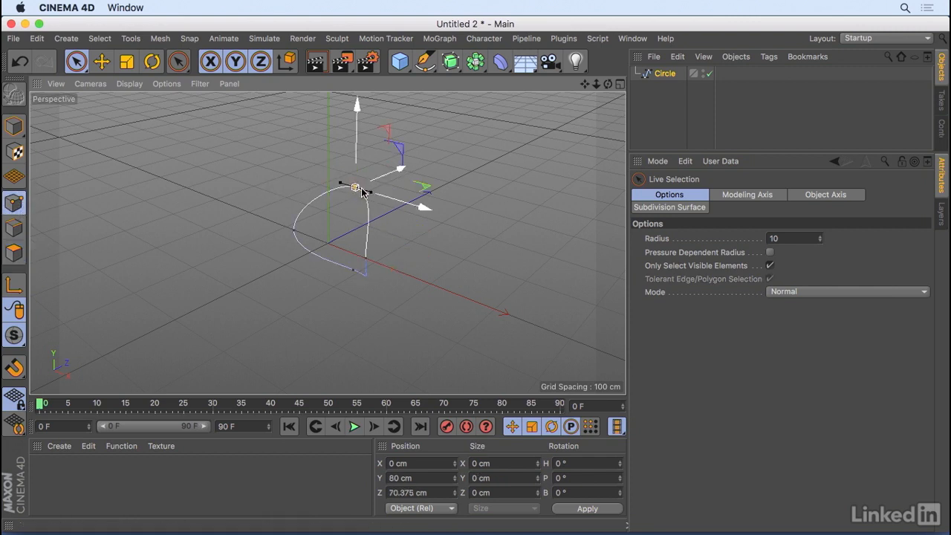
shift+click(349, 271)
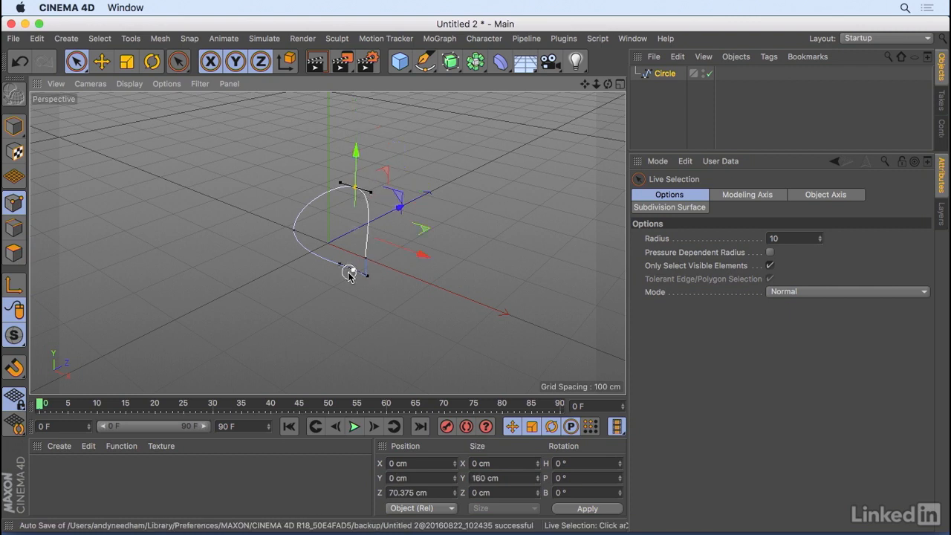
Store the circle's selected top and bottom points in a point selection tag using Set Selection
click(82, 61)
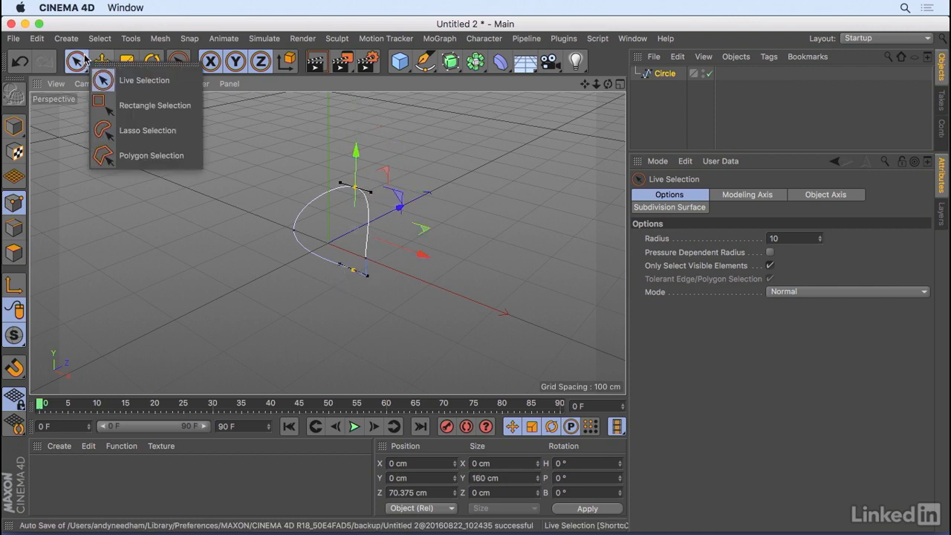
click(99, 37)
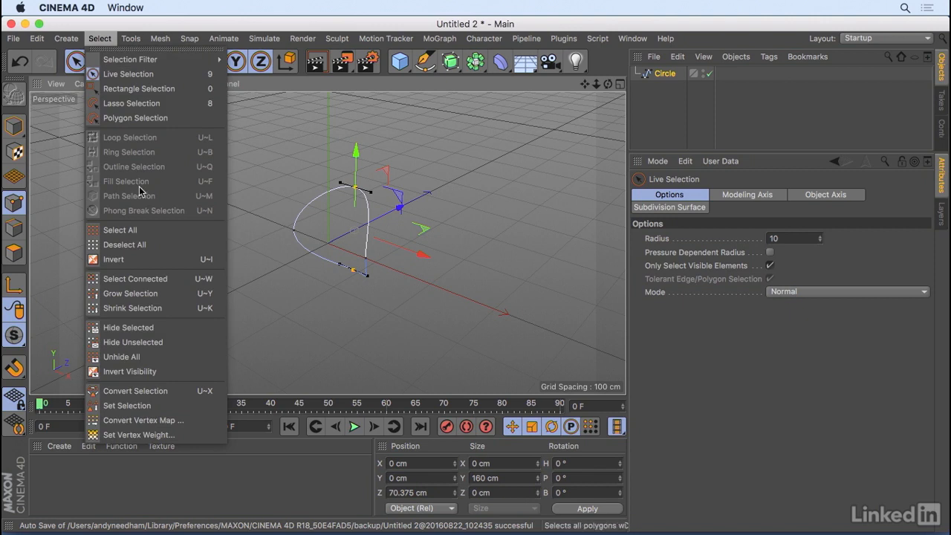
click(182, 405)
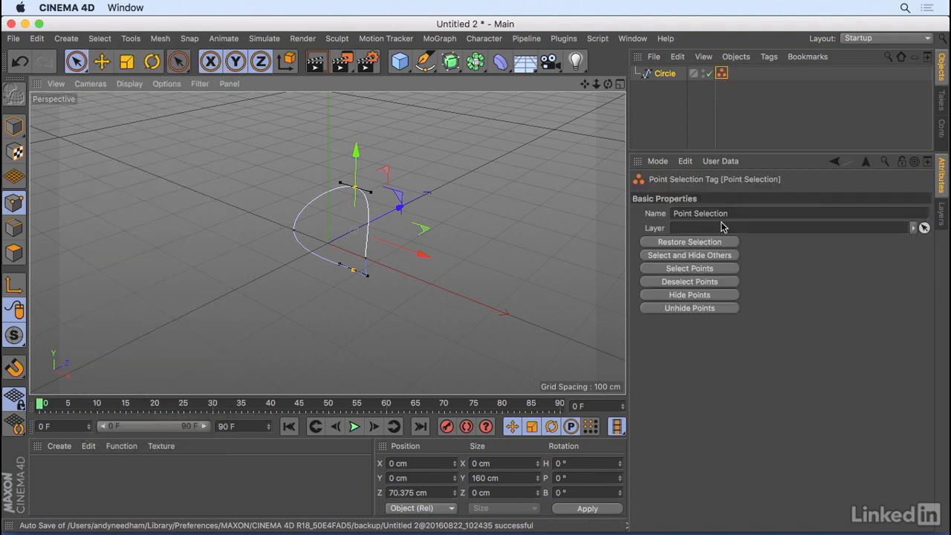
Deselect everything, recall the circle's stored points through the selection tag and move them along Z to about 30 cm
click(541, 212)
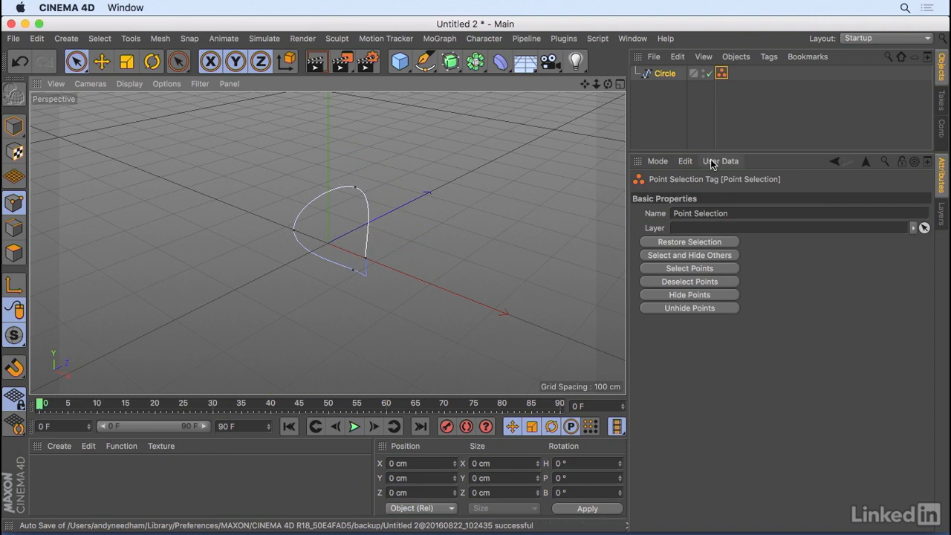
click(679, 130)
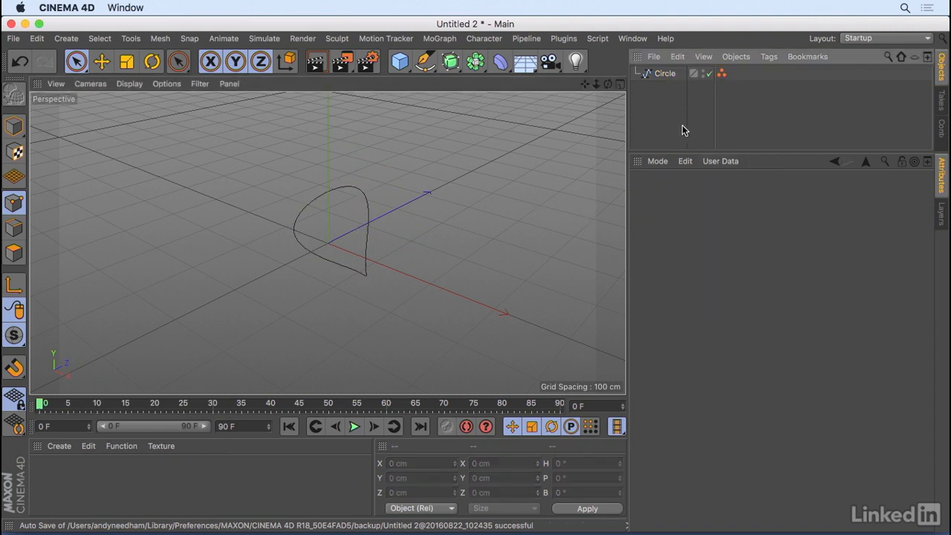
click(721, 74)
drag(401, 208, 374, 236)
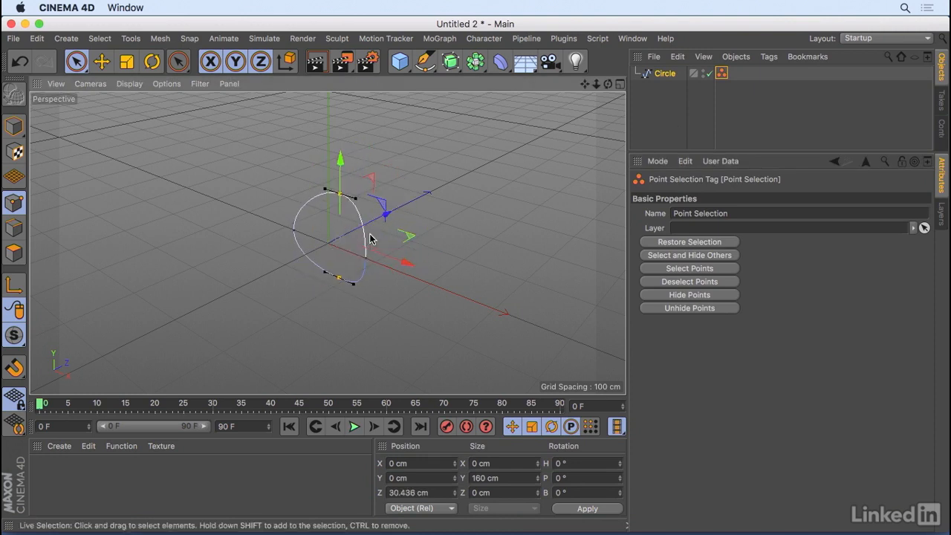
Lengthen the tangent handles of the circle's top point with the Move tool
click(102, 63)
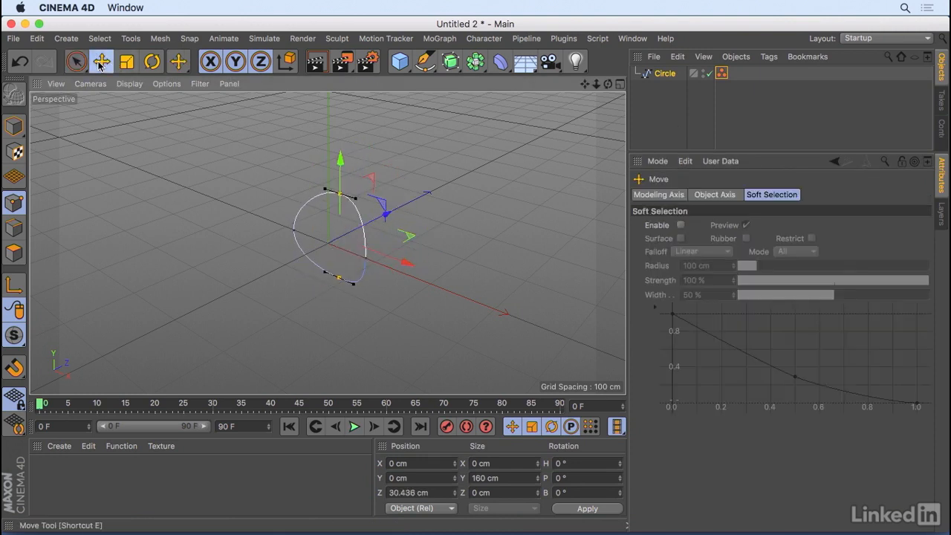
drag(357, 199, 372, 149)
click(375, 195)
click(339, 193)
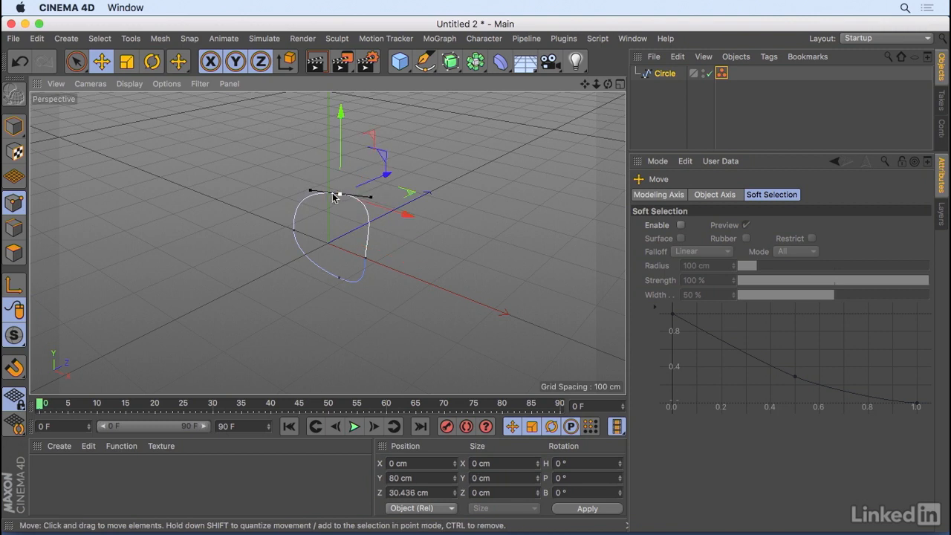
Rotate and scale the circle's top point to reshape the curve around it
click(151, 61)
mouse_move(370, 173)
mouse_down()
mouse_move(378, 207)
mouse_move(354, 135)
mouse_move(372, 179)
mouse_up()
click(126, 61)
drag(408, 214, 349, 211)
alt+drag(431, 253, 468, 245)
Replace the circle with a Rectangle spline of 225 cm height, rounded with a 95 cm radius
click(650, 75)
key(Delete)
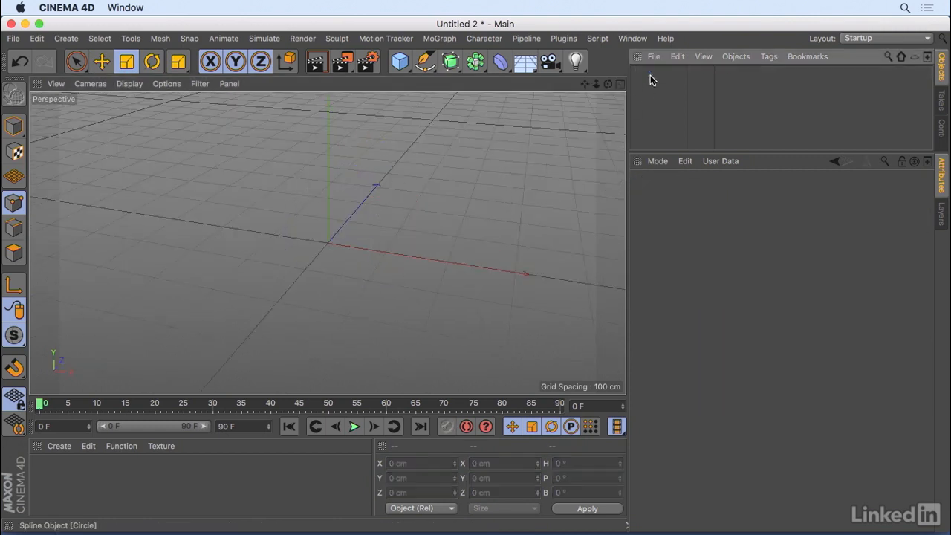
click(424, 65)
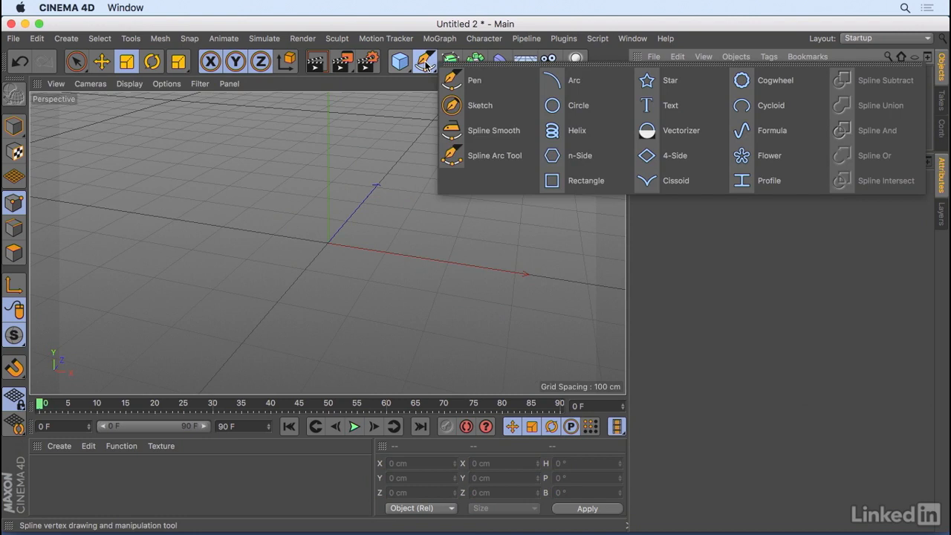
click(598, 182)
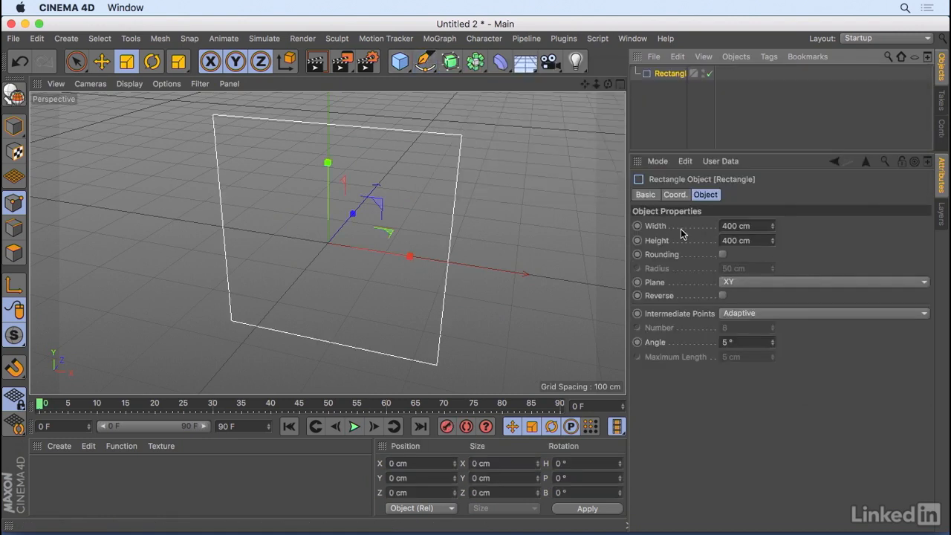
drag(772, 242, 772, 271)
click(722, 254)
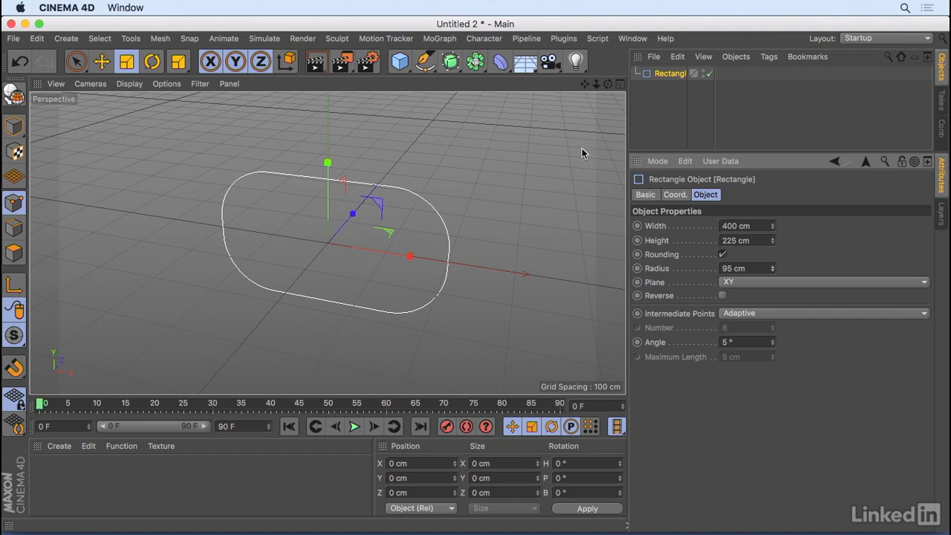
Replace the rectangle with a Star spline of 110 cm inner radius, 190 cm outer radius and 41% twist
click(665, 74)
key(Delete)
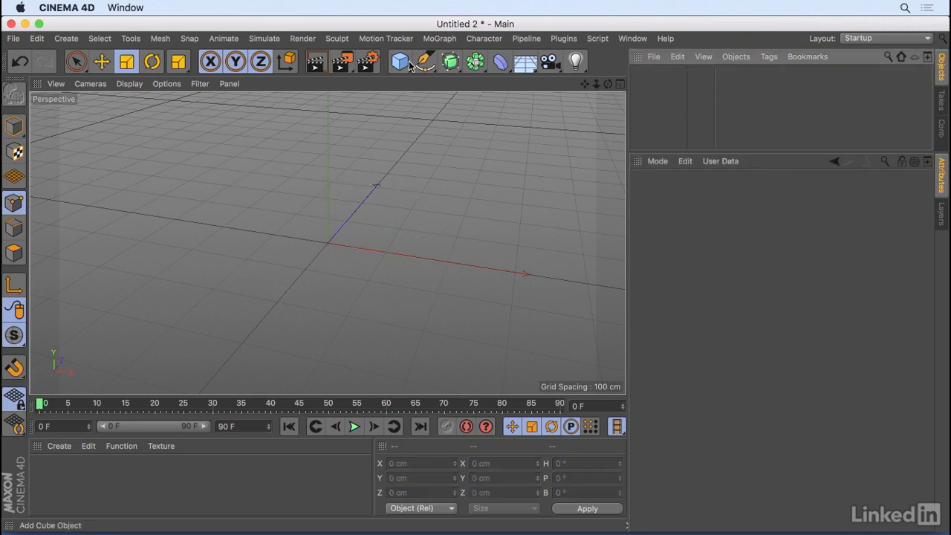
drag(425, 60, 666, 82)
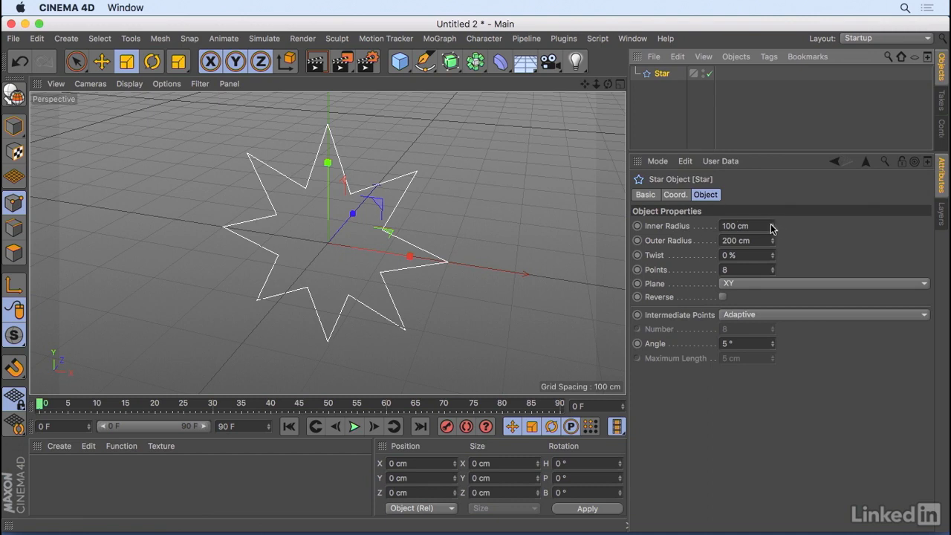
mouse_move(772, 228)
mouse_down()
mouse_move(773, 219)
mouse_move(773, 259)
mouse_move(772, 244)
mouse_up()
drag(773, 256, 773, 225)
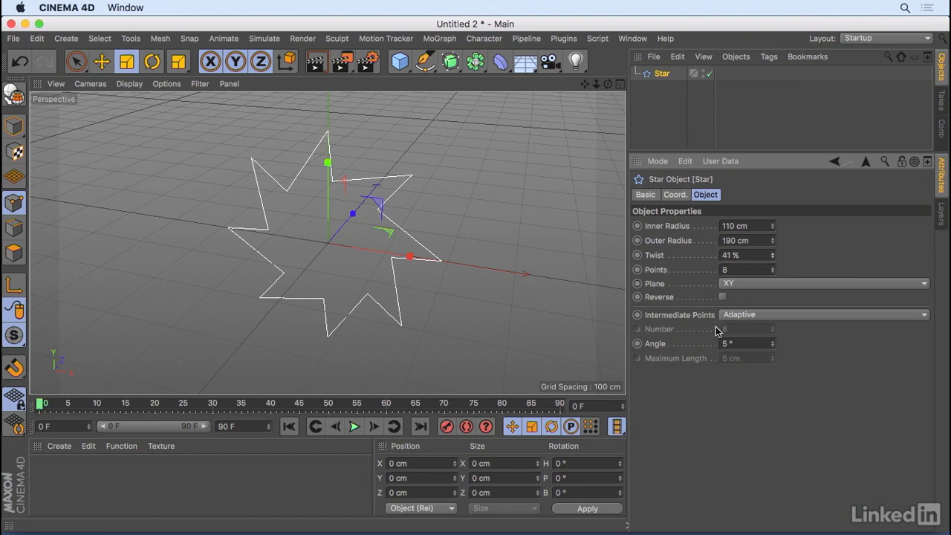
Make the star primitive editable
click(662, 73)
drag(607, 84, 587, 84)
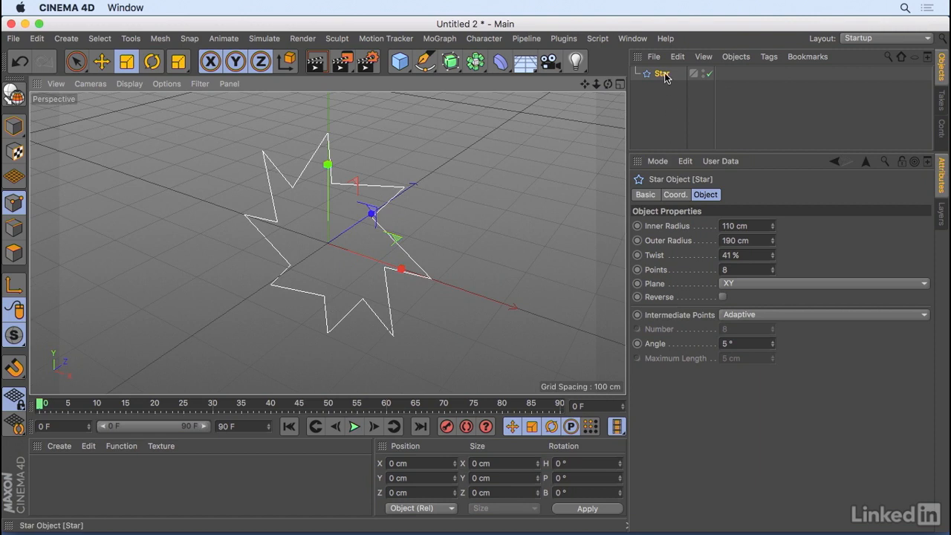
key(c)
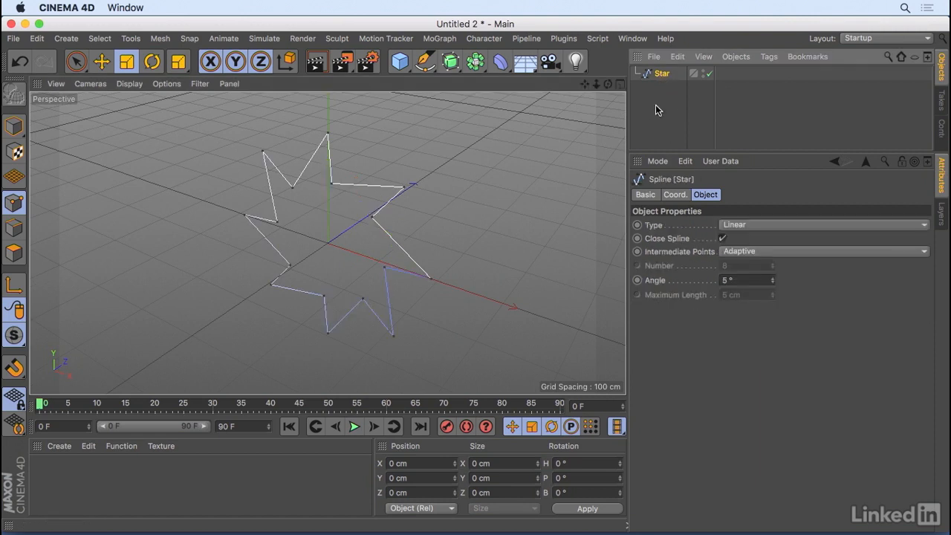
Try moving the star's upper-right tip point with Live Selection and undo the change
click(76, 61)
click(170, 83)
click(404, 187)
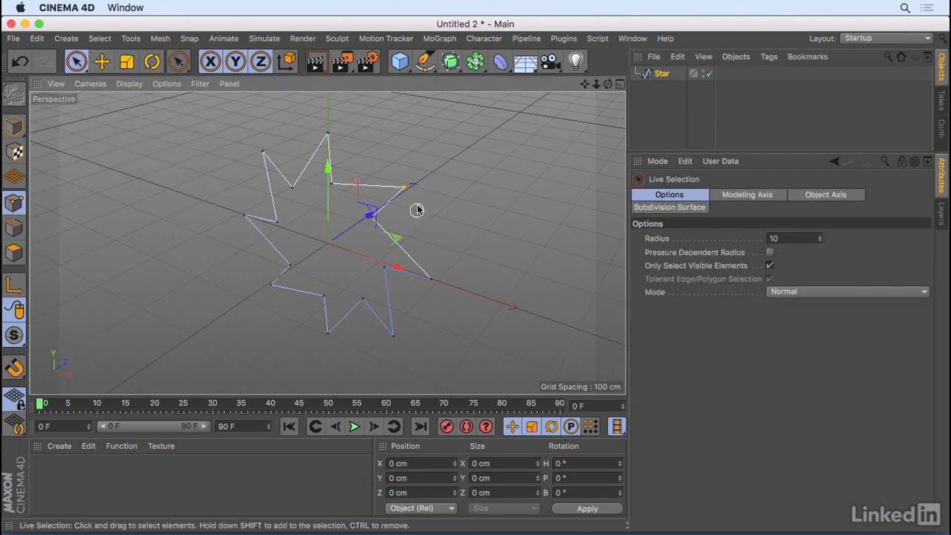
drag(441, 161, 408, 184)
key(super+z)
key(super+z)
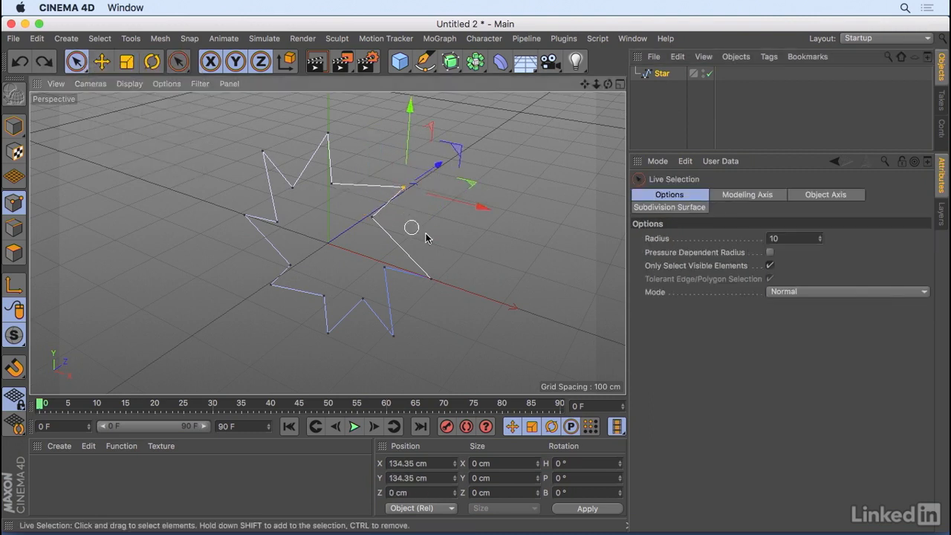
Select the star's top and rightmost tip points with Live Selection and clear the selection again
click(467, 223)
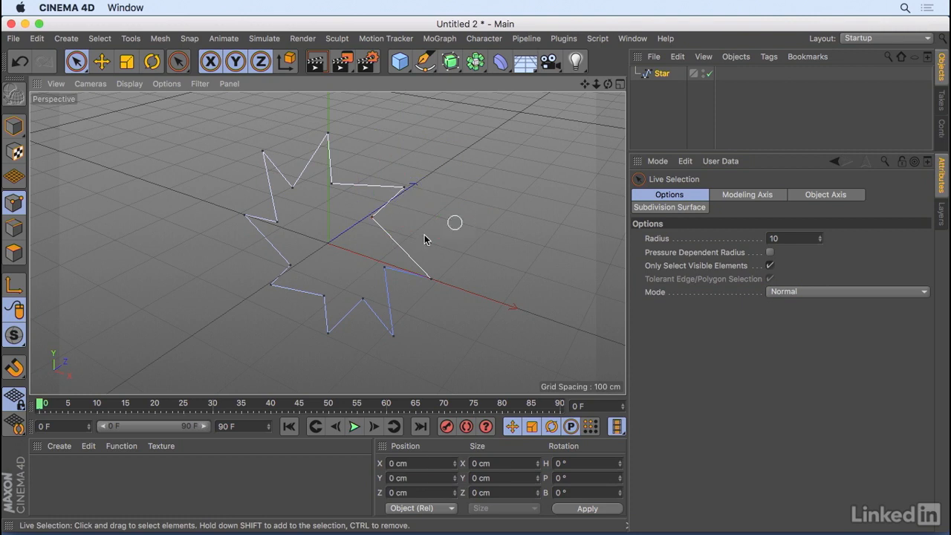
mouse_move(436, 297)
mouse_down()
mouse_move(392, 195)
mouse_move(325, 121)
mouse_up()
click(474, 299)
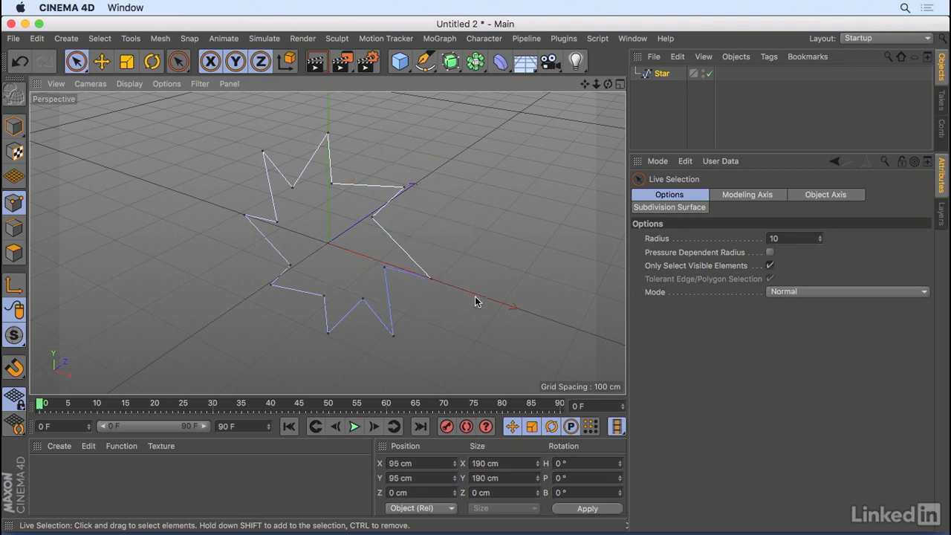
Switch to Model mode, move and rotate the whole star, and deselect it
drag(13, 126, 90, 146)
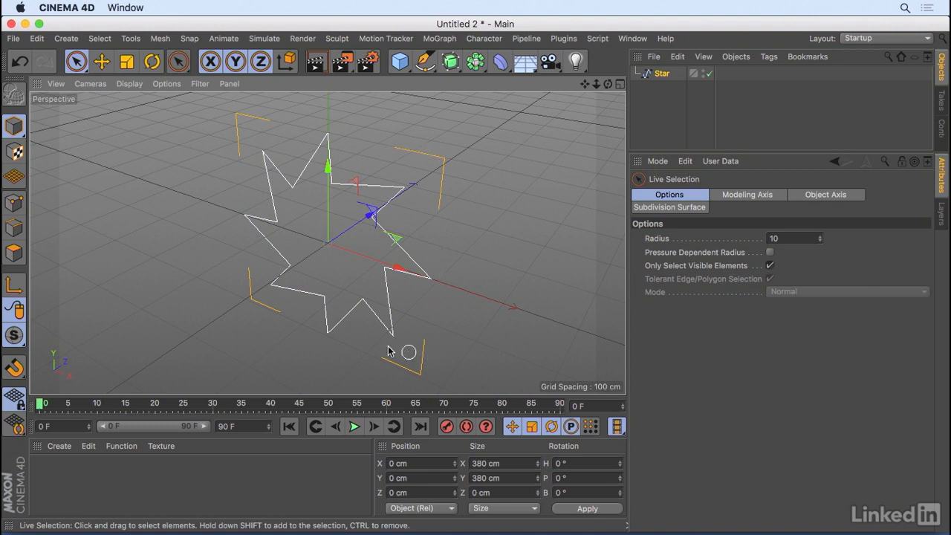
drag(370, 218, 388, 195)
mouse_move(386, 235)
mouse_down()
mouse_move(357, 229)
mouse_move(305, 251)
mouse_move(343, 244)
mouse_move(388, 253)
mouse_up()
key(r)
click(481, 255)
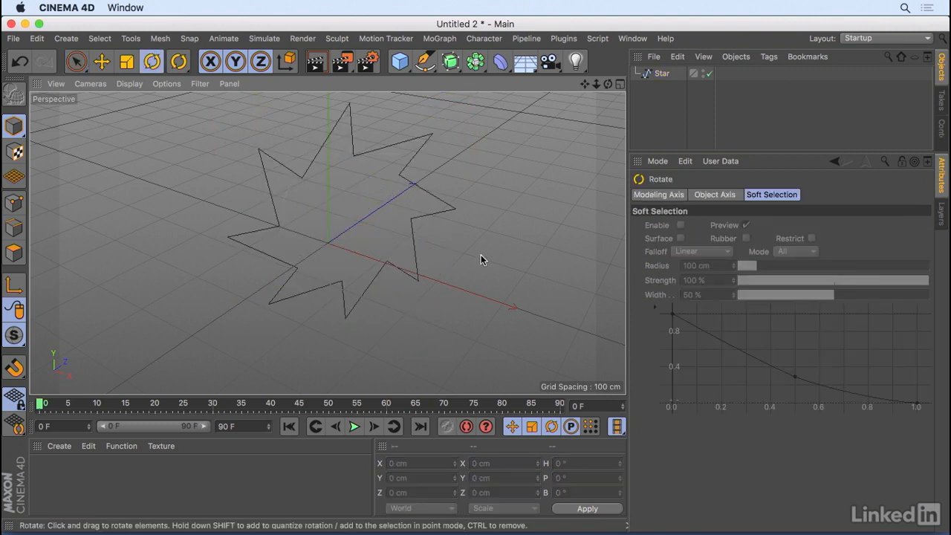
Delete the star and draw an open, curved six-point Bezier spline in the perspective view with the Pen tool
click(661, 74)
key(Delete)
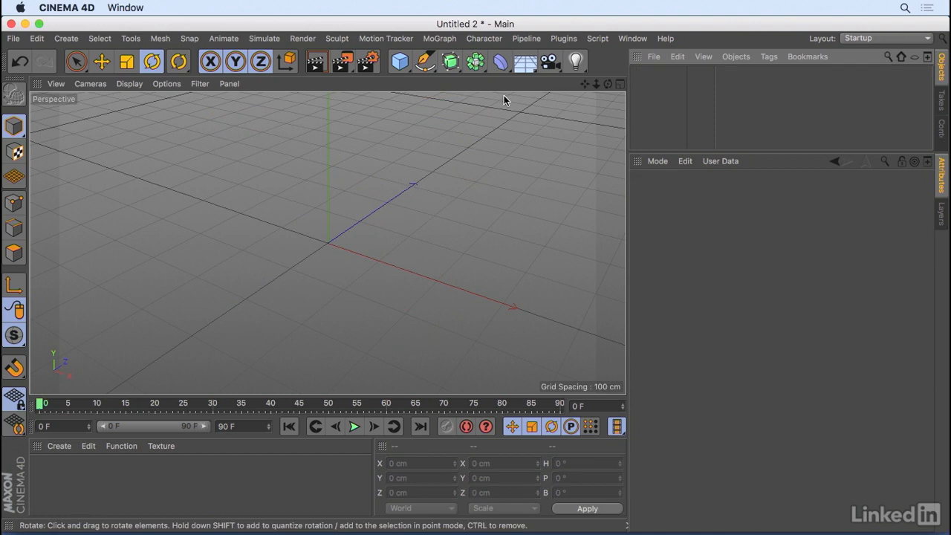
click(424, 61)
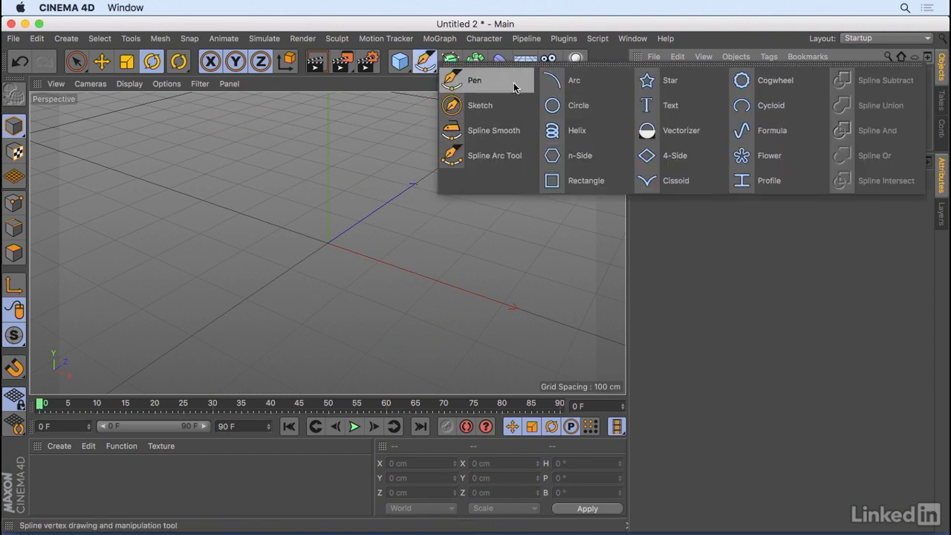
click(513, 86)
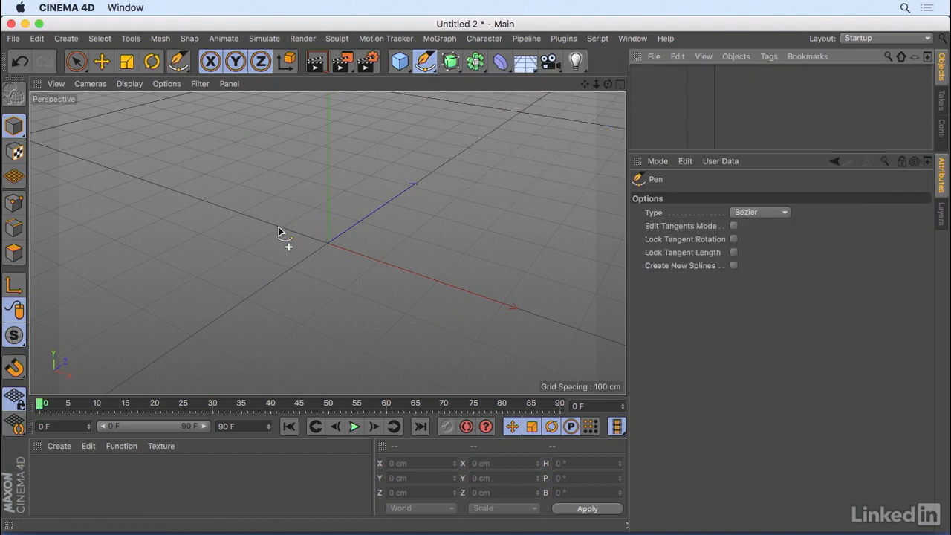
click(211, 208)
drag(266, 163, 301, 165)
drag(359, 191, 373, 210)
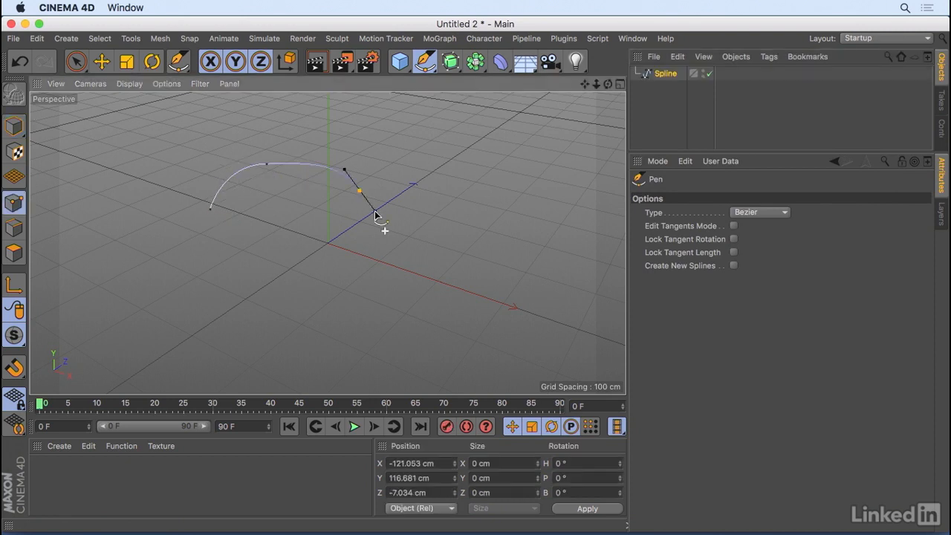
drag(457, 222, 505, 155)
drag(501, 138, 492, 130)
drag(419, 142, 422, 211)
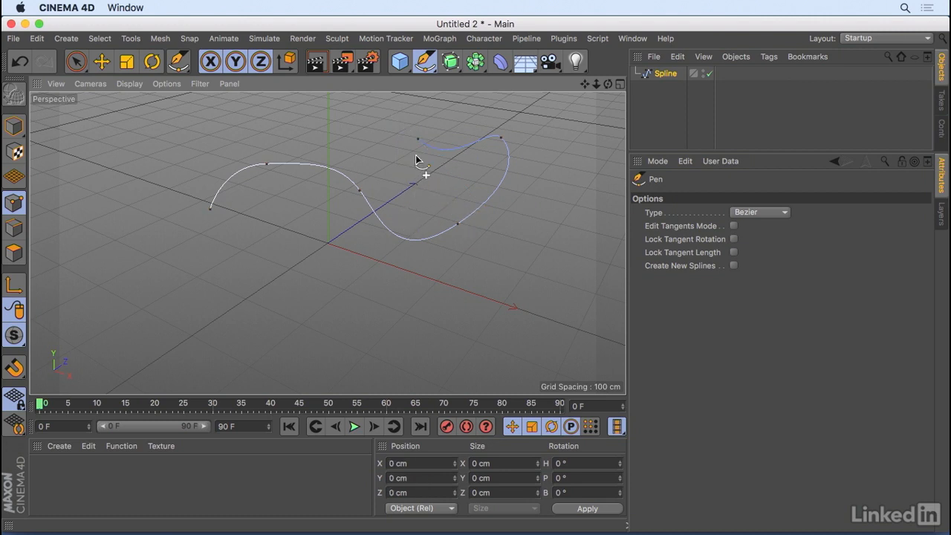
Delete the spline drawn in the perspective view
alt+drag(385, 185, 559, 168)
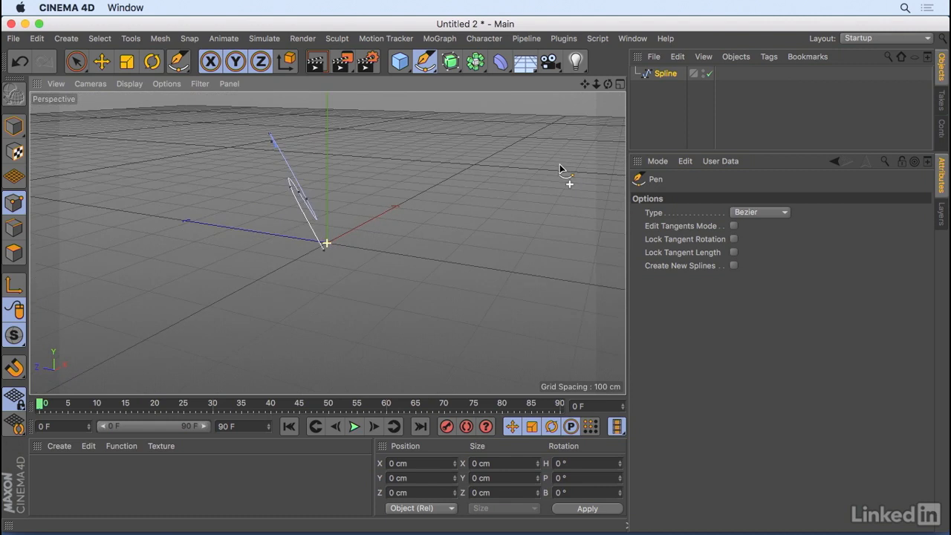
alt+drag(559, 168, 545, 180)
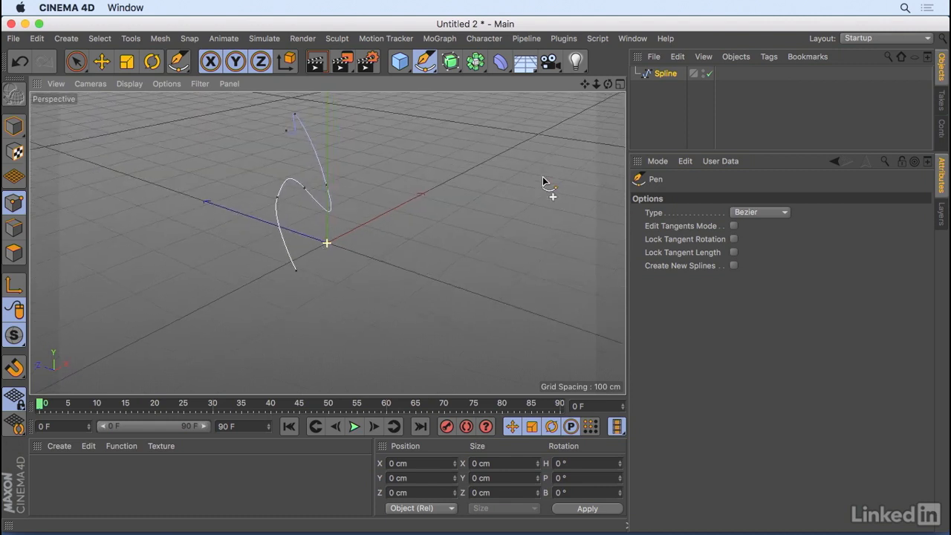
alt+drag(414, 185, 275, 178)
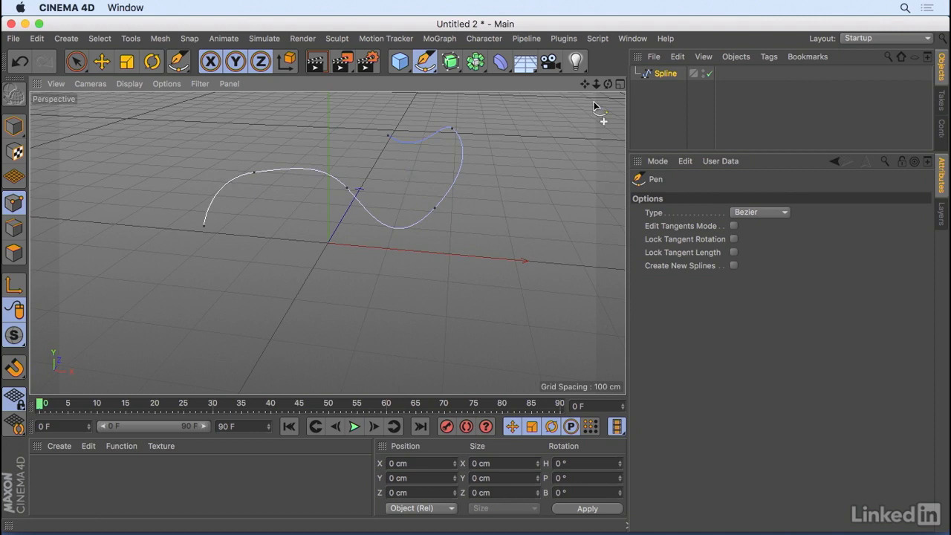
click(664, 73)
key(Delete)
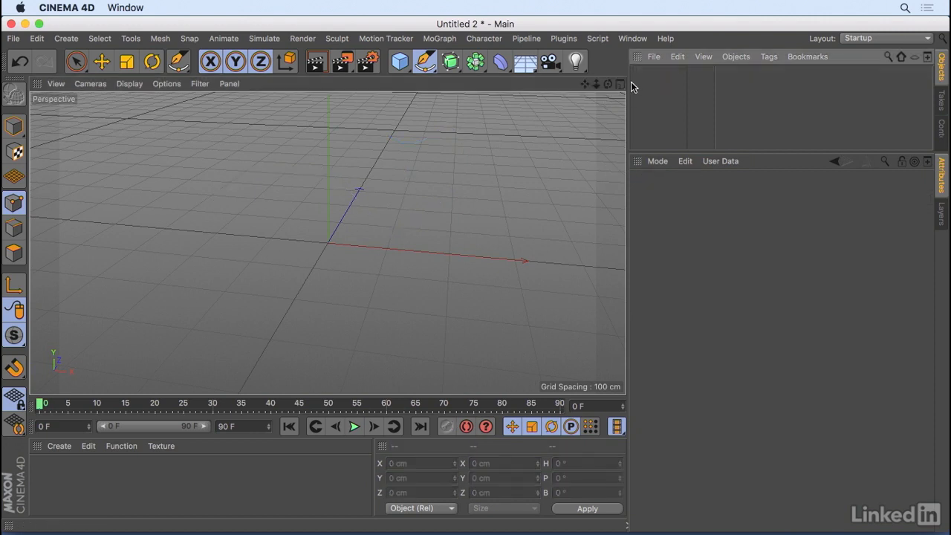
Maximise the Front view, enable snapping and check the available snap options
click(619, 85)
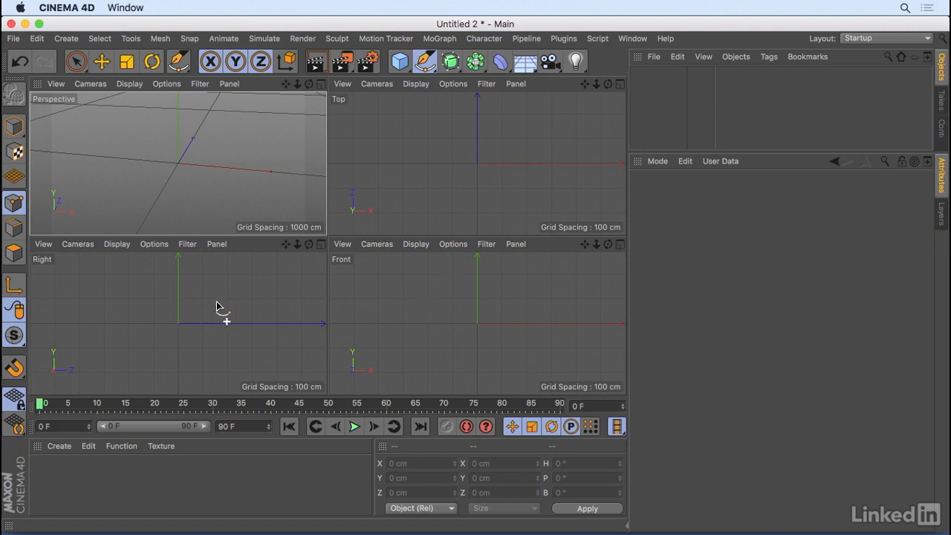
click(619, 244)
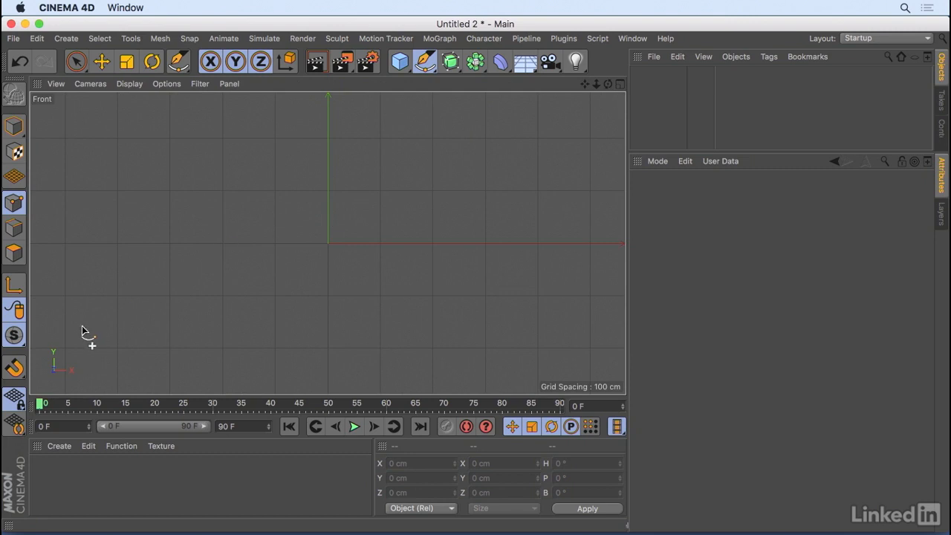
click(15, 368)
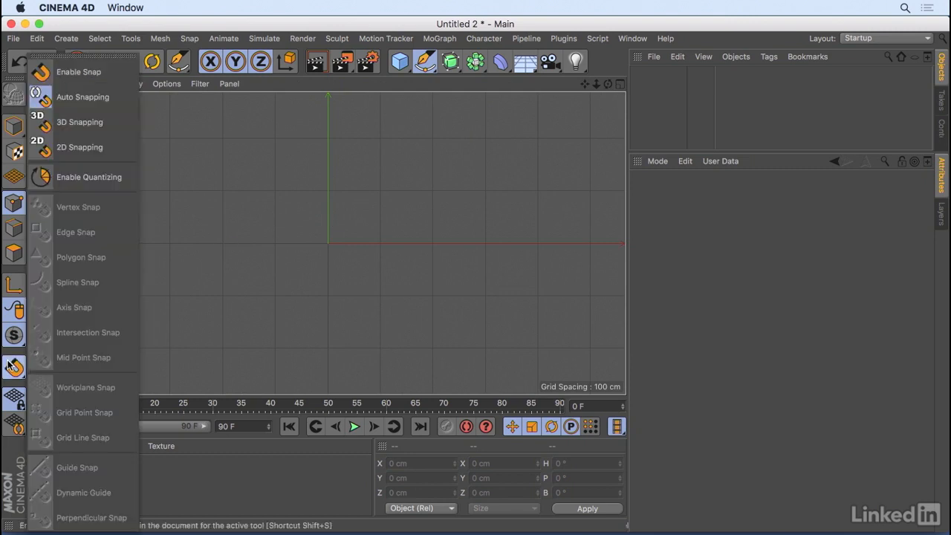
click(91, 75)
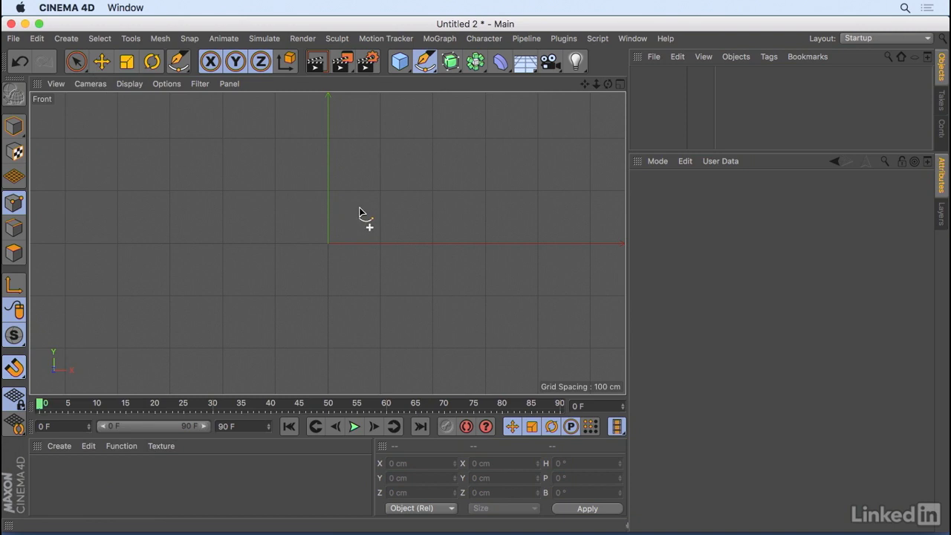
key(p)
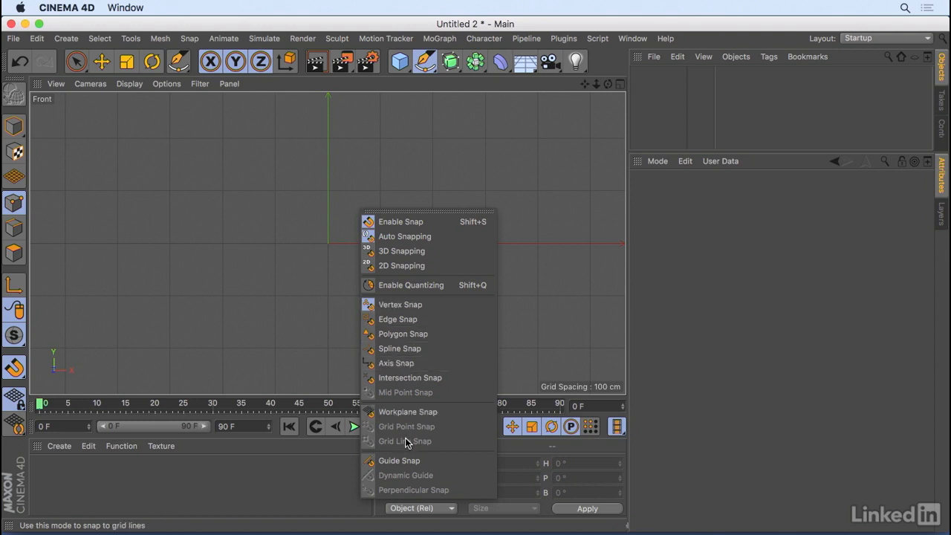
click(219, 297)
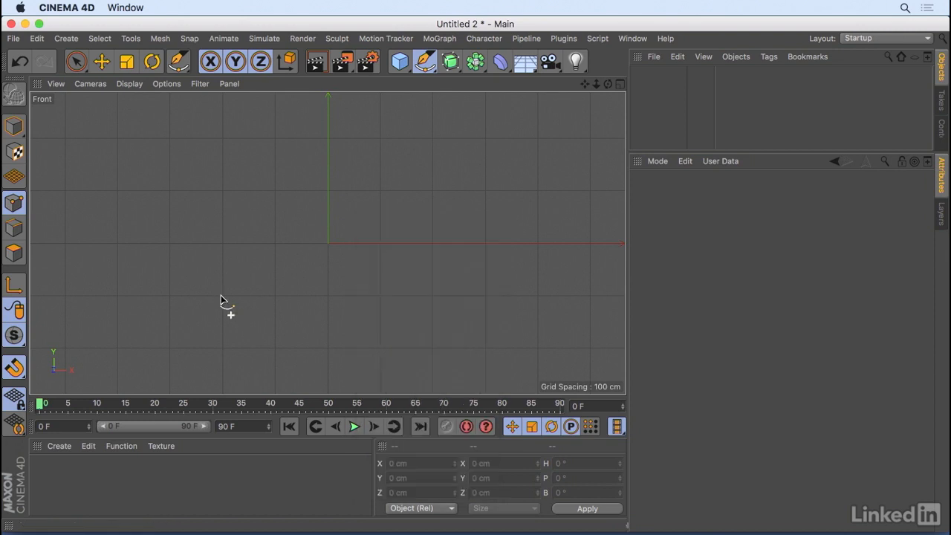
Draw a closed seven-point Bezier spline with the Pen tool, with two rounded humps along the upper edge and a dip between them
click(275, 297)
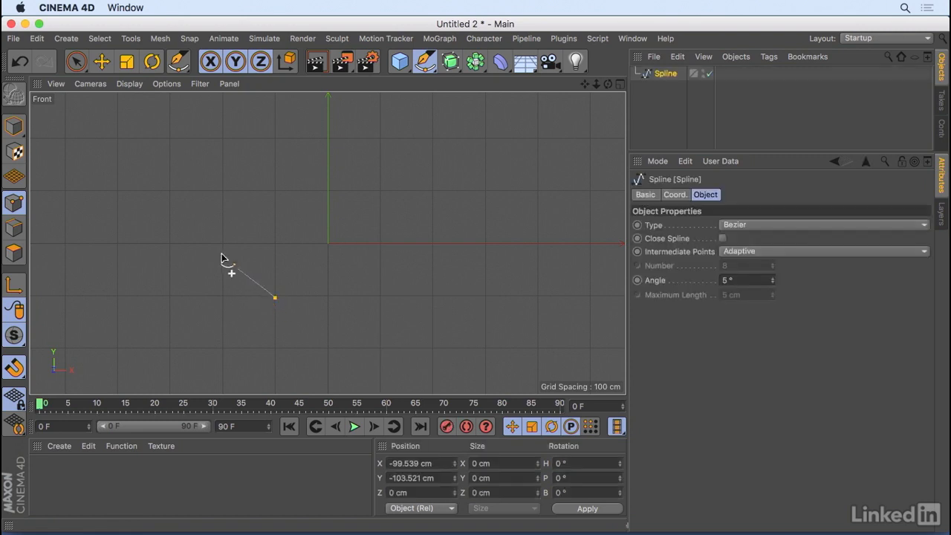
drag(224, 242, 221, 201)
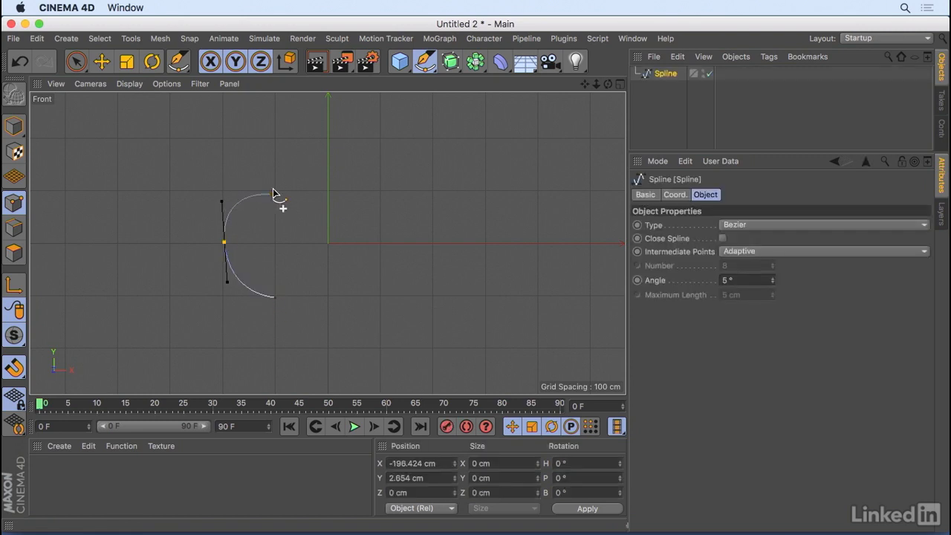
drag(274, 137, 322, 138)
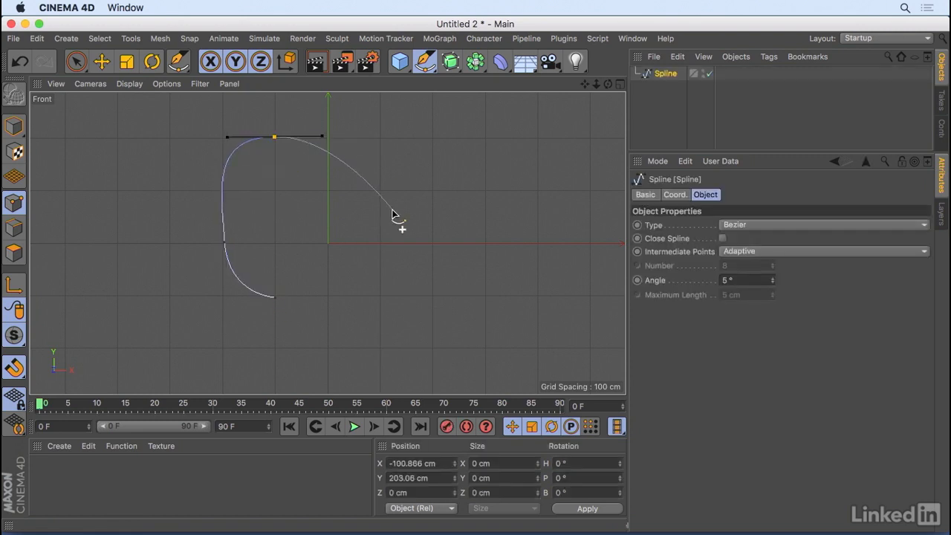
drag(380, 191, 443, 195)
drag(483, 131, 536, 135)
drag(543, 215, 543, 259)
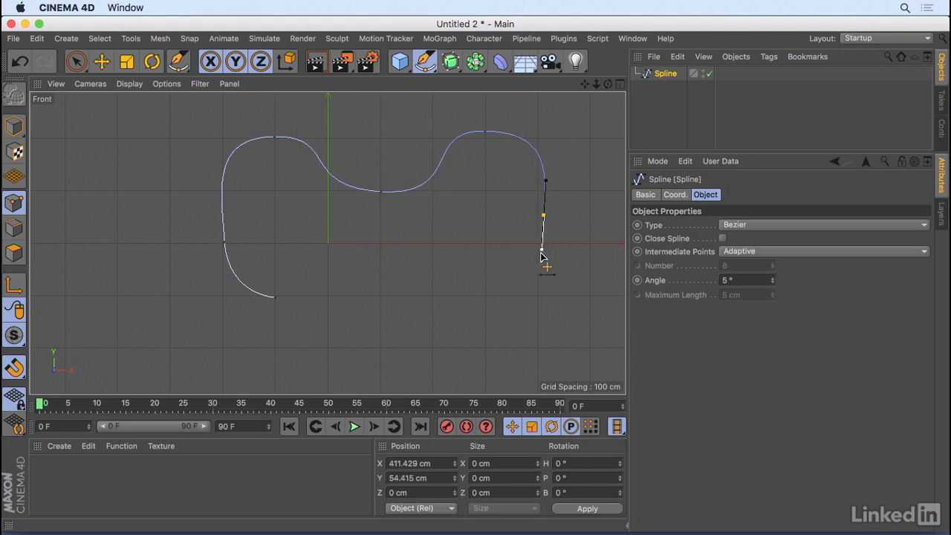
drag(435, 299, 398, 303)
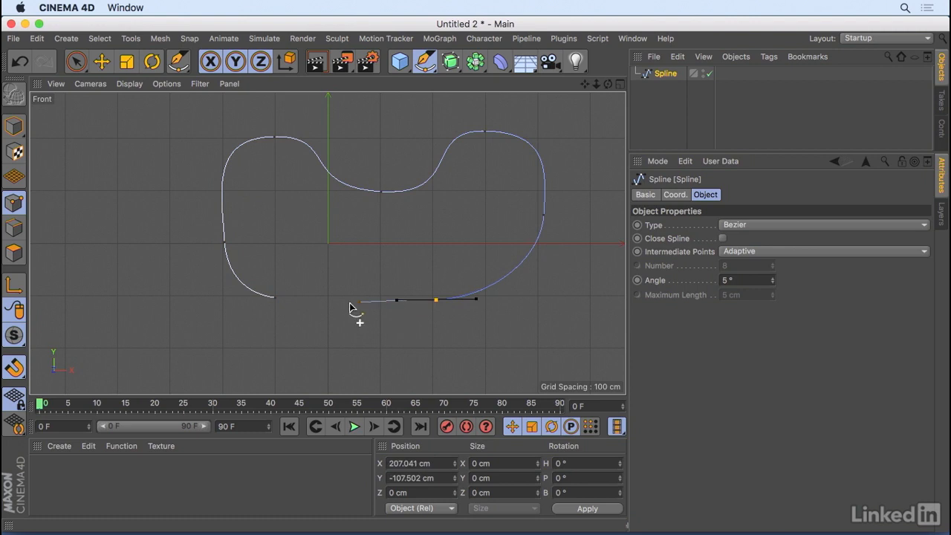
click(276, 298)
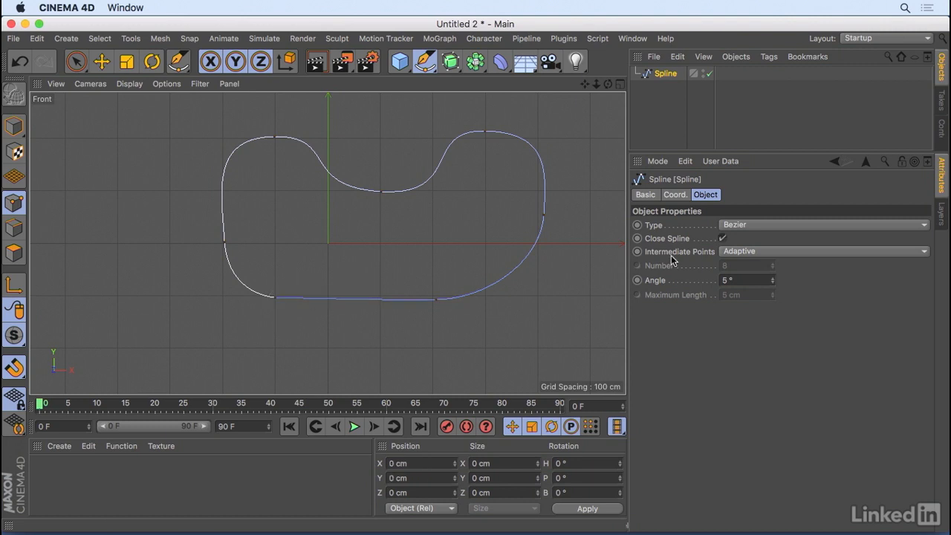
Turn Close Spline off and on again, and look through the Pen tool's spline types
click(722, 238)
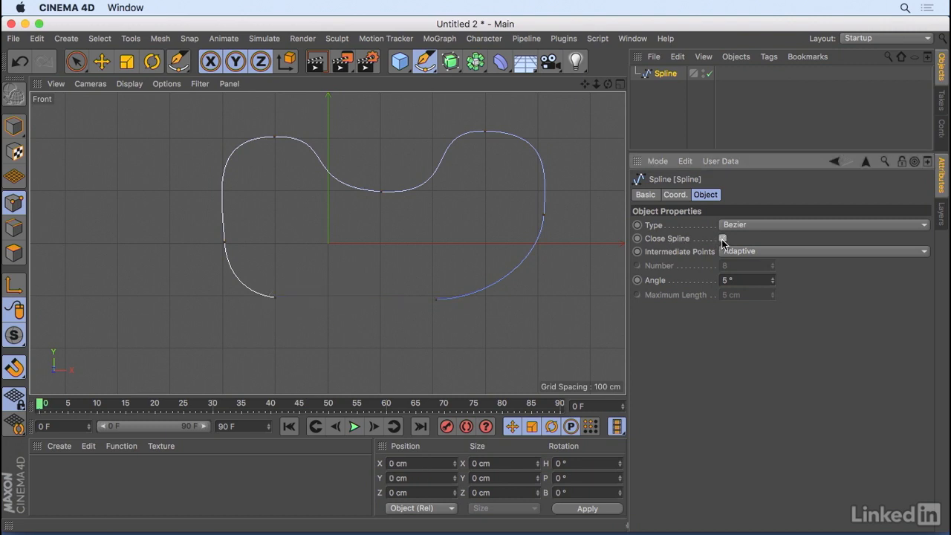
click(722, 238)
click(424, 61)
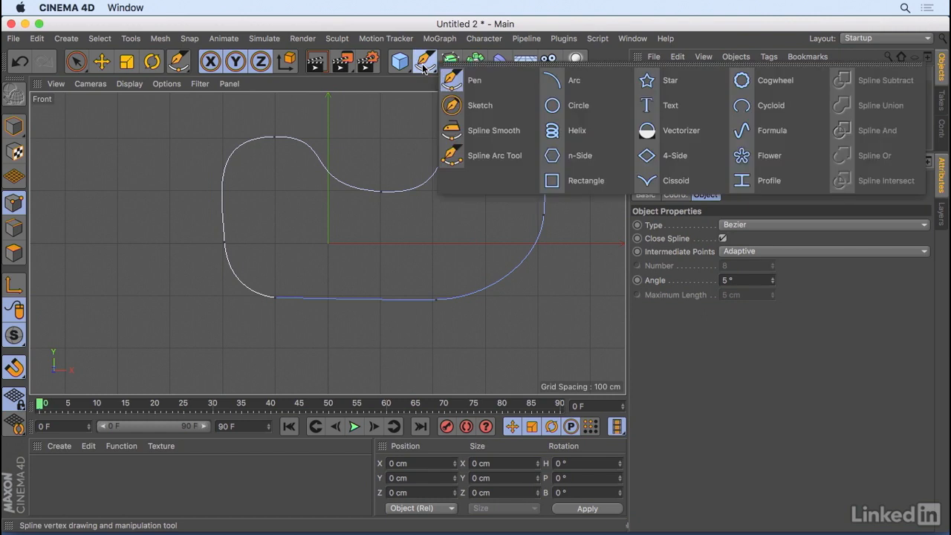
click(506, 89)
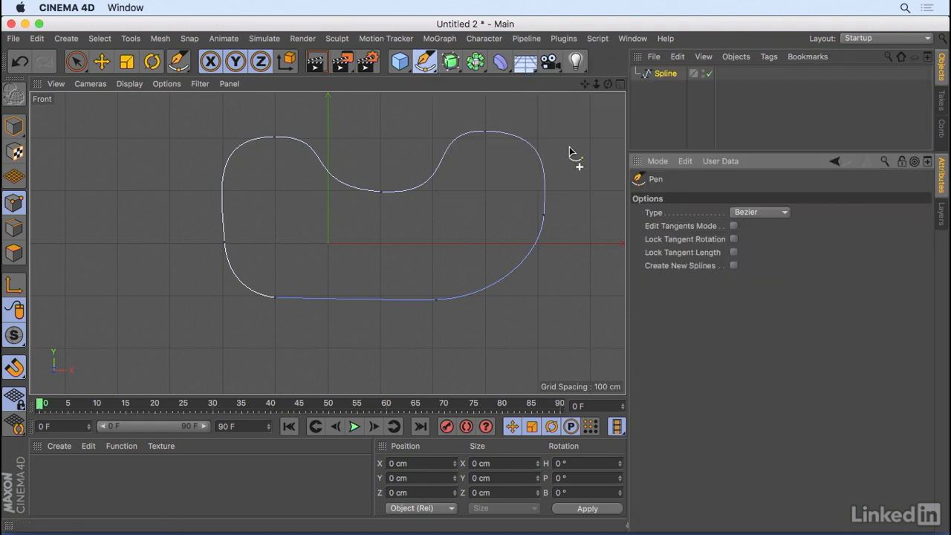
click(754, 213)
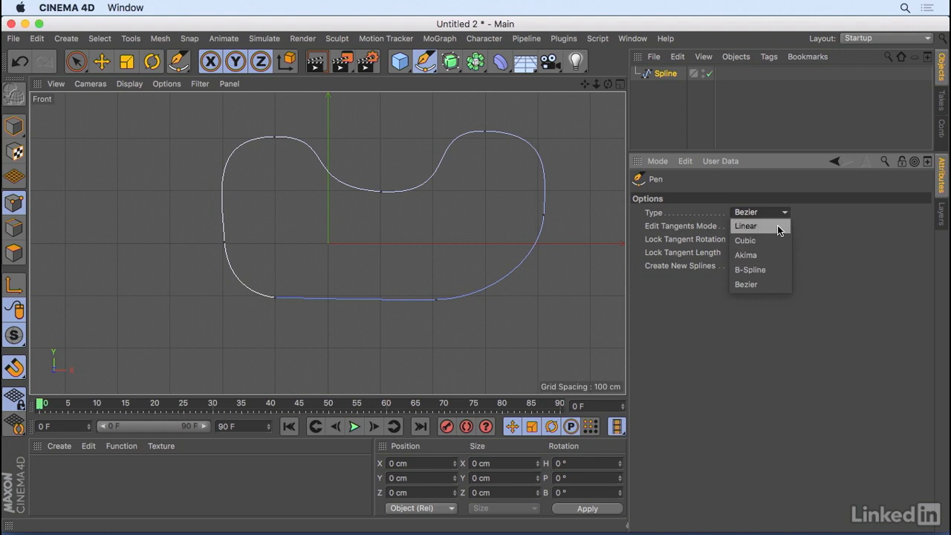
click(649, 172)
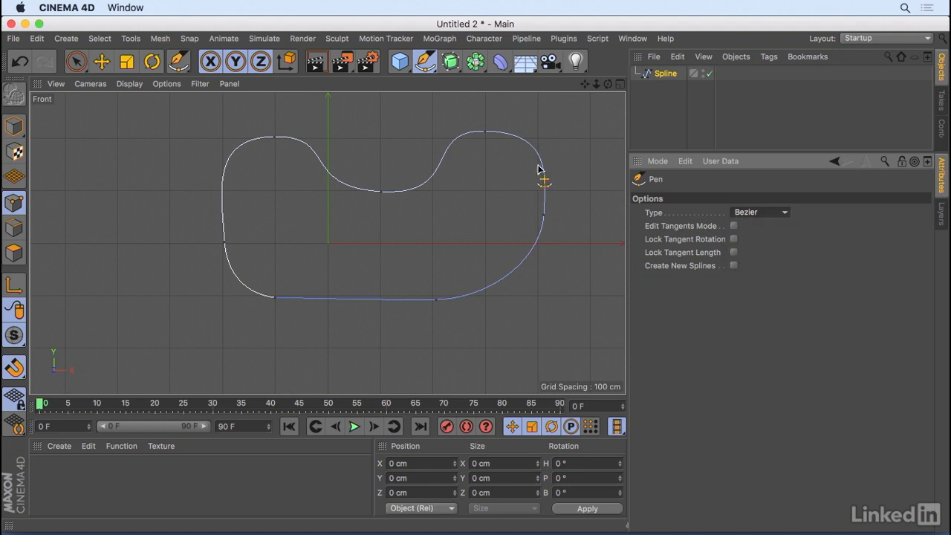
Select the spline's rightmost point with Live Selection, adjust its tangent to vertical and activate the Move tool
key(space)
click(543, 215)
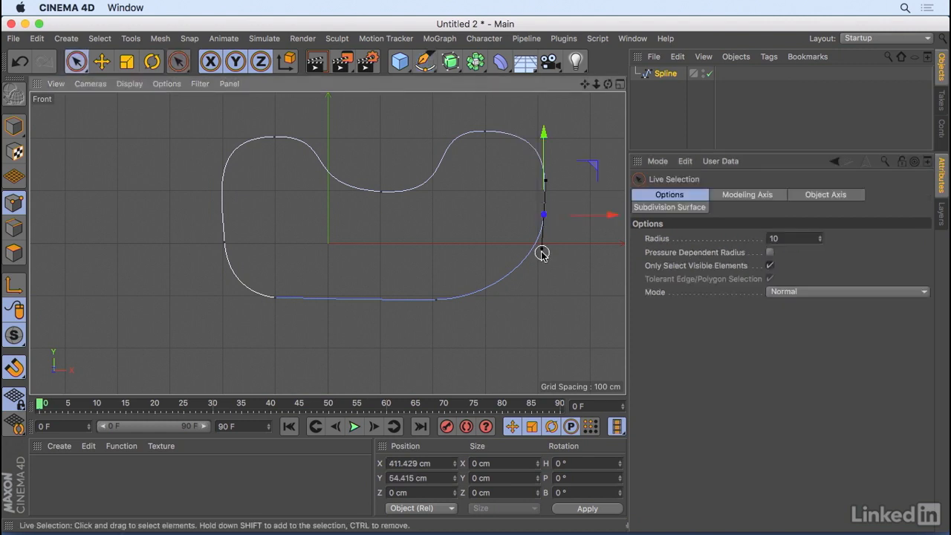
key(e)
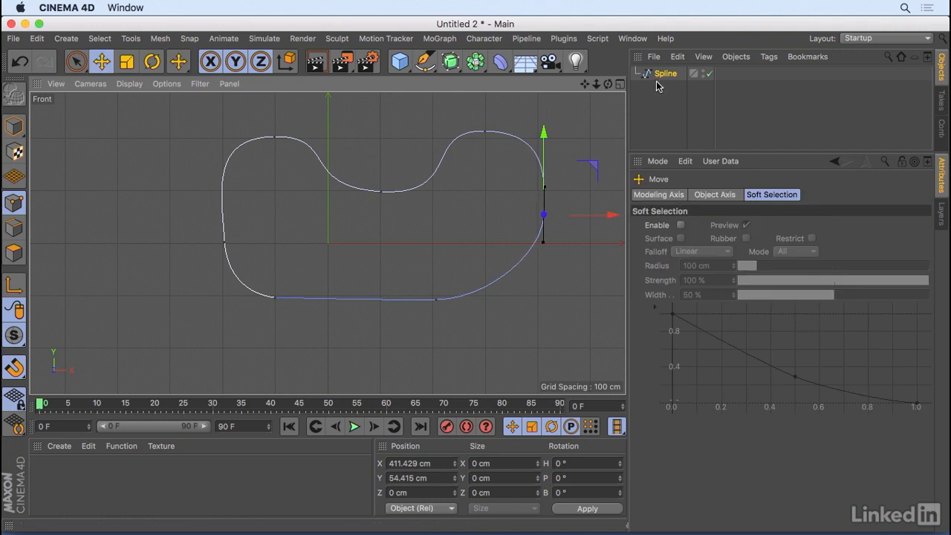
Change the spline's type to Linear and set it back to Bezier
click(663, 75)
click(743, 224)
click(741, 236)
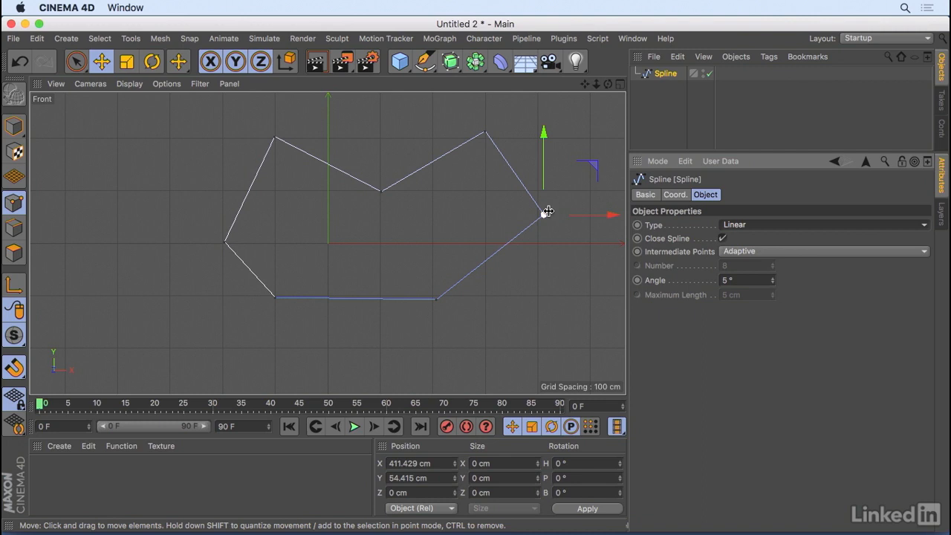
click(761, 225)
click(763, 297)
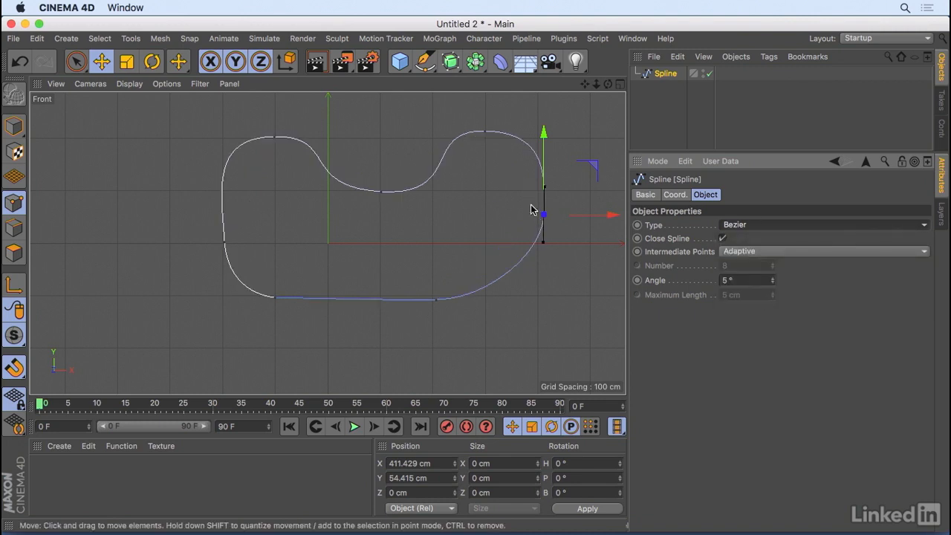
Clear the point selection with Live Selection and return to the Pen tool
click(493, 205)
click(543, 215)
click(494, 212)
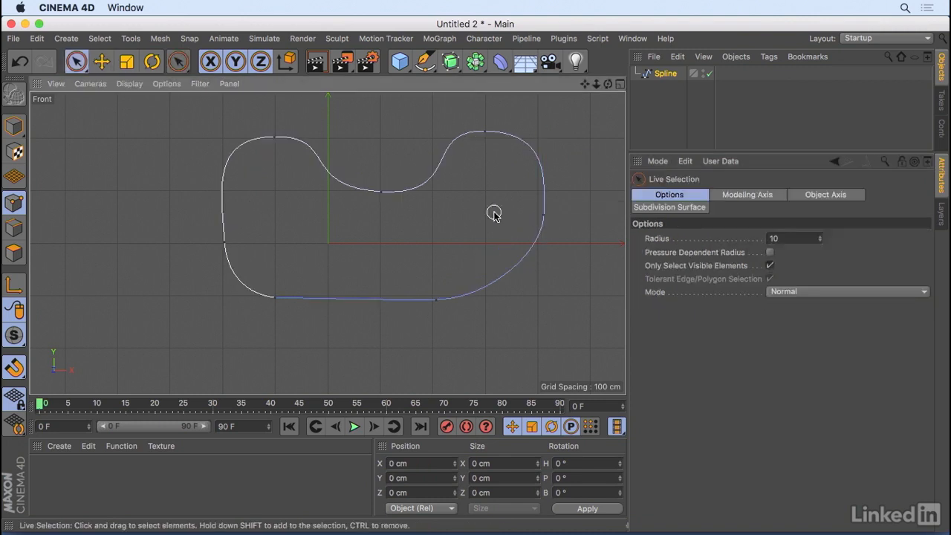
key(9)
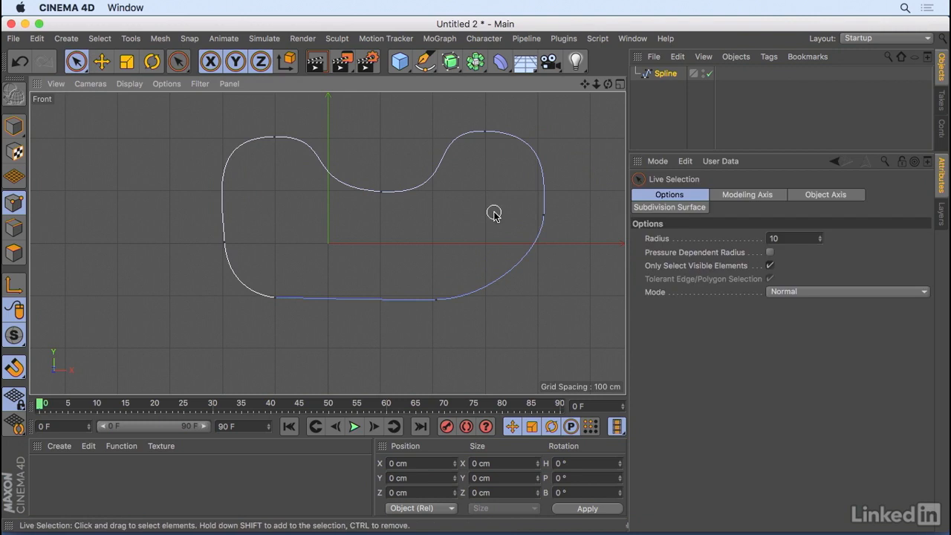
click(179, 63)
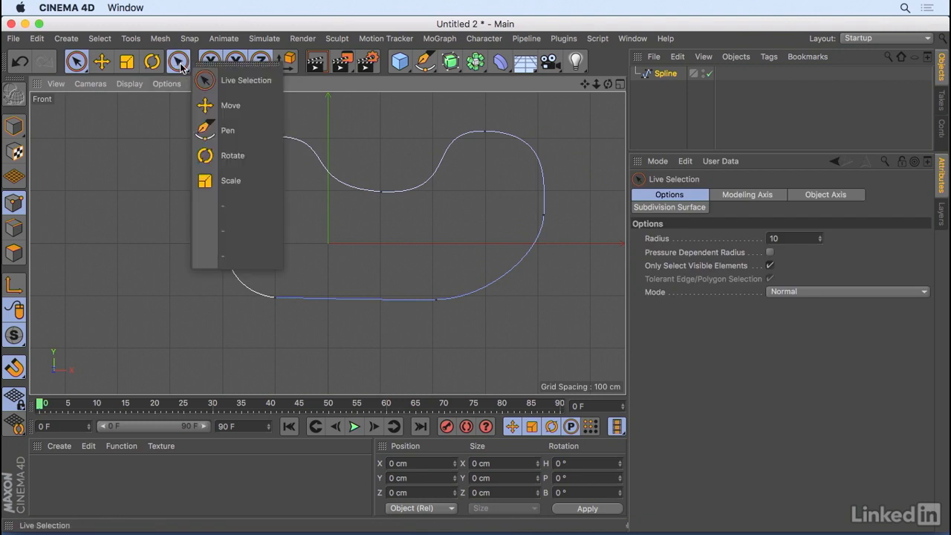
click(227, 131)
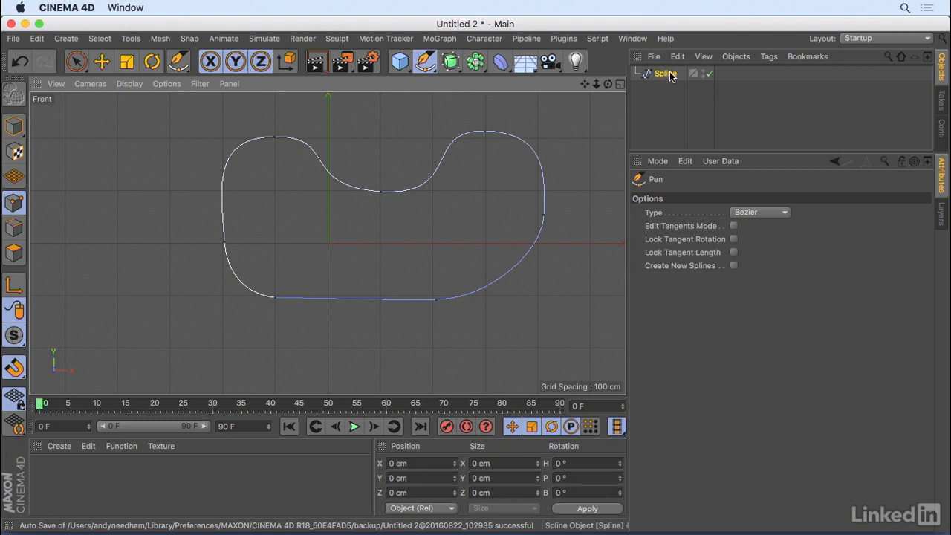
Draw a closed curved outline around the existing spline with Create New Splines turned off
click(556, 238)
drag(508, 302, 430, 324)
drag(367, 319, 333, 316)
drag(262, 310, 198, 260)
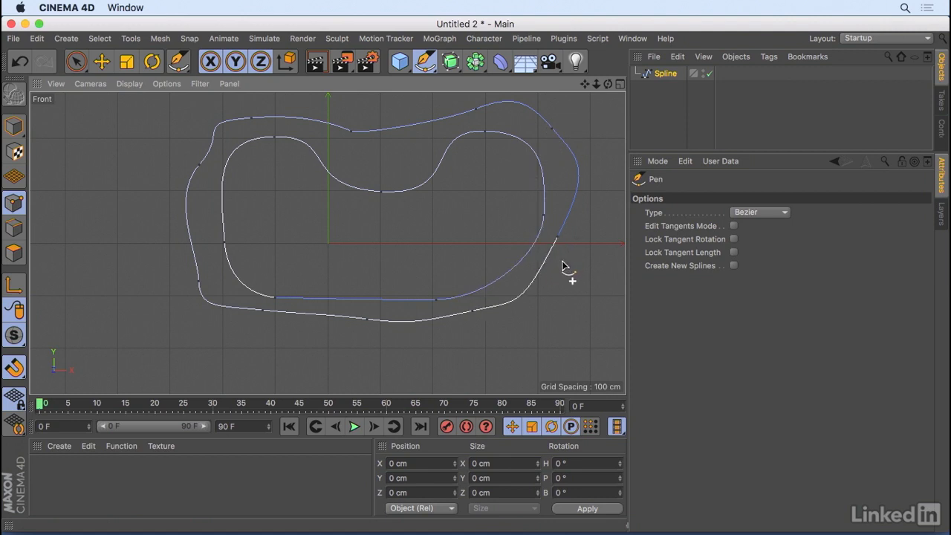
Undo the points of the outer outline one after another
key(super+z)
key(super+z)
key(super+z)
key(super+z)
key(super+z)
key(super+z)
key(super+z)
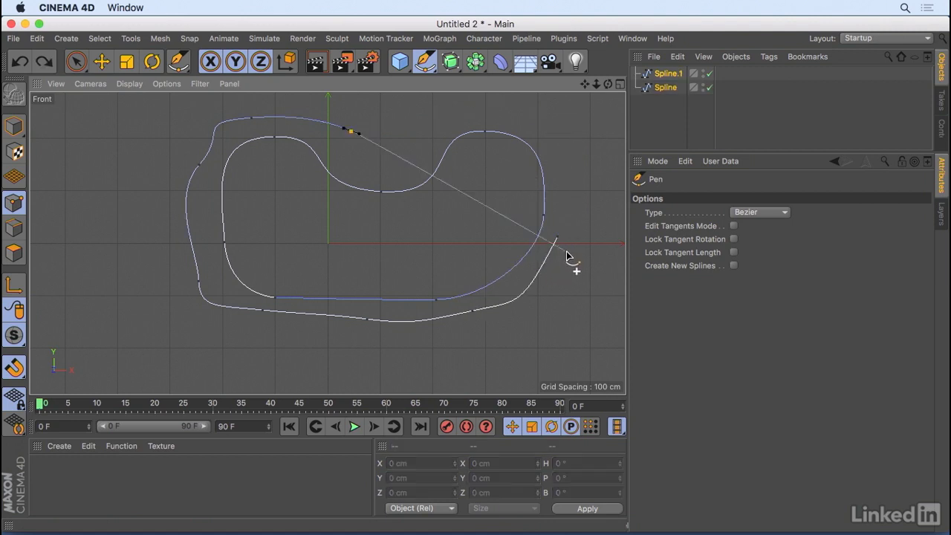
key(super+z)
key(super+z)
key(super+z)
key(super+z)
key(super+z)
key(super+z)
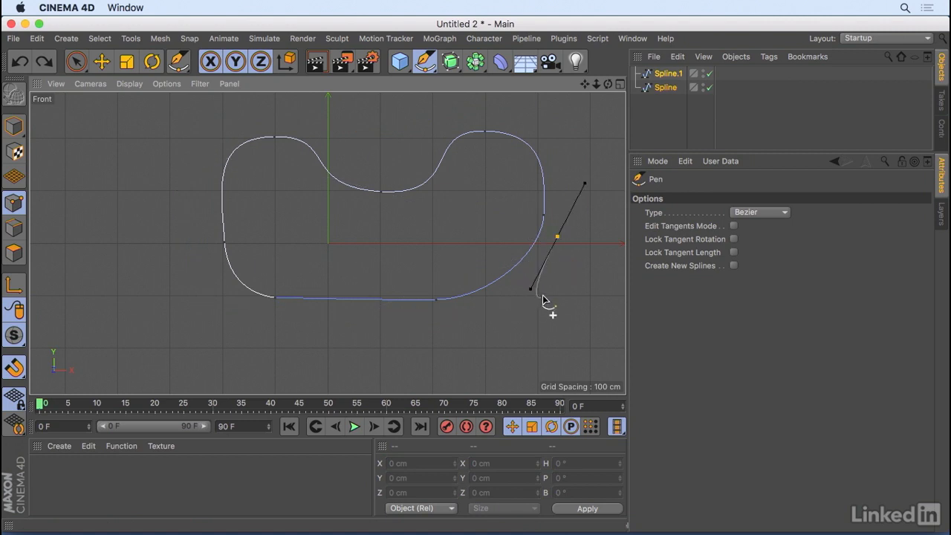
Enable Create New Splines for the Pen tool and draw a closed nine-point Bezier spline around the existing one
click(733, 265)
click(571, 255)
drag(519, 304, 507, 311)
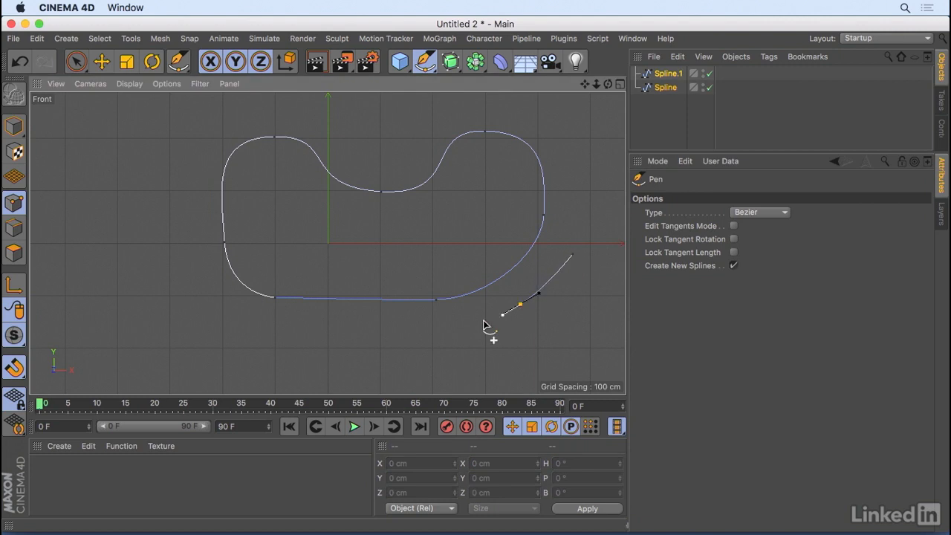
click(379, 329)
click(207, 315)
click(181, 174)
drag(269, 122, 293, 120)
drag(392, 152, 446, 136)
drag(485, 105, 523, 119)
click(566, 157)
click(572, 255)
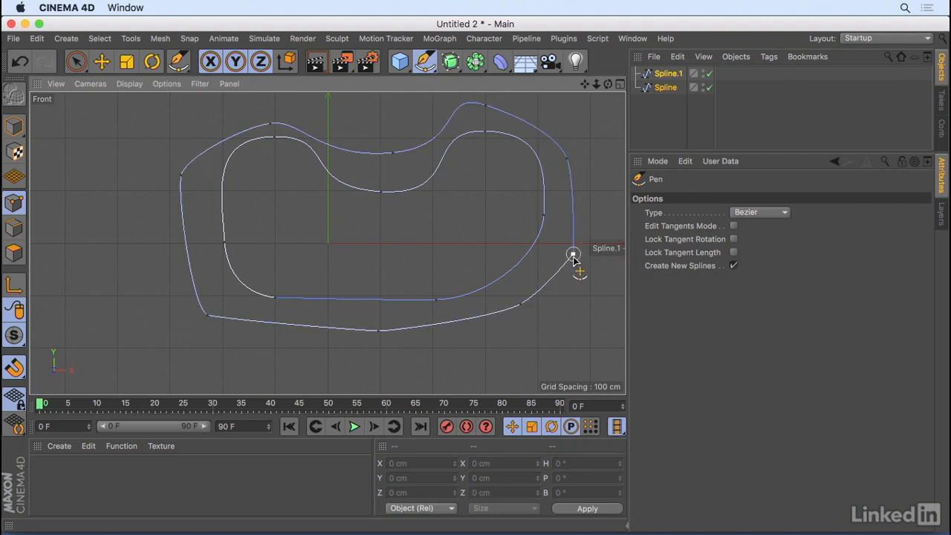
Select the outer and inner splines in turn, and delete the outer spline
click(676, 74)
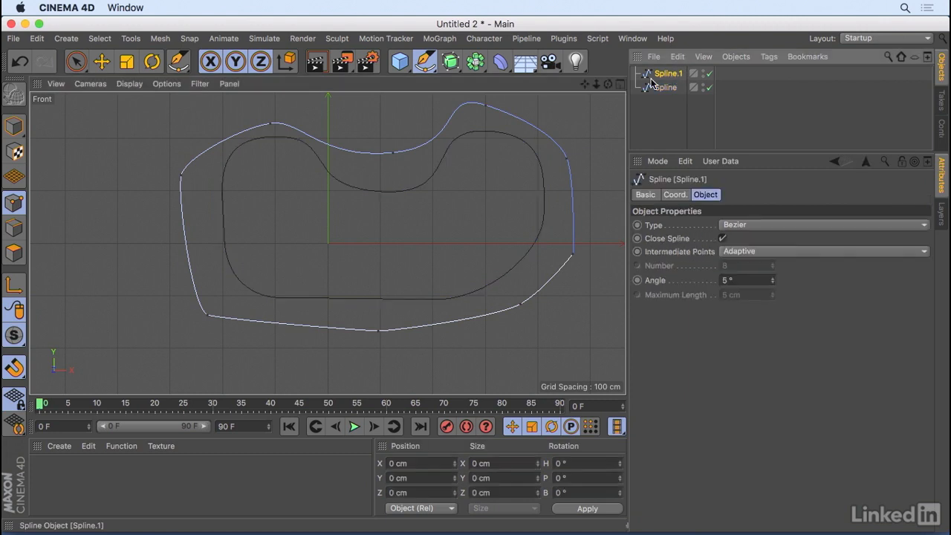
click(667, 88)
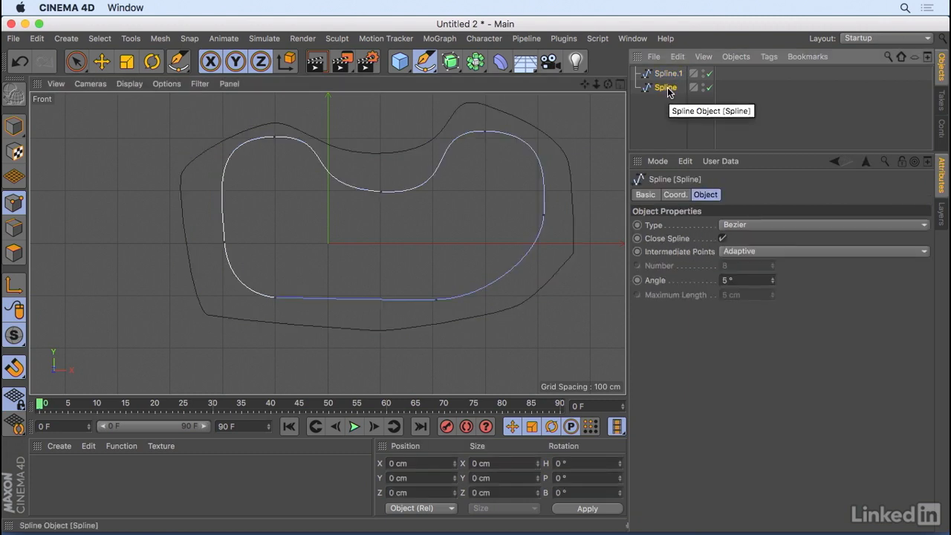
click(670, 74)
key(Delete)
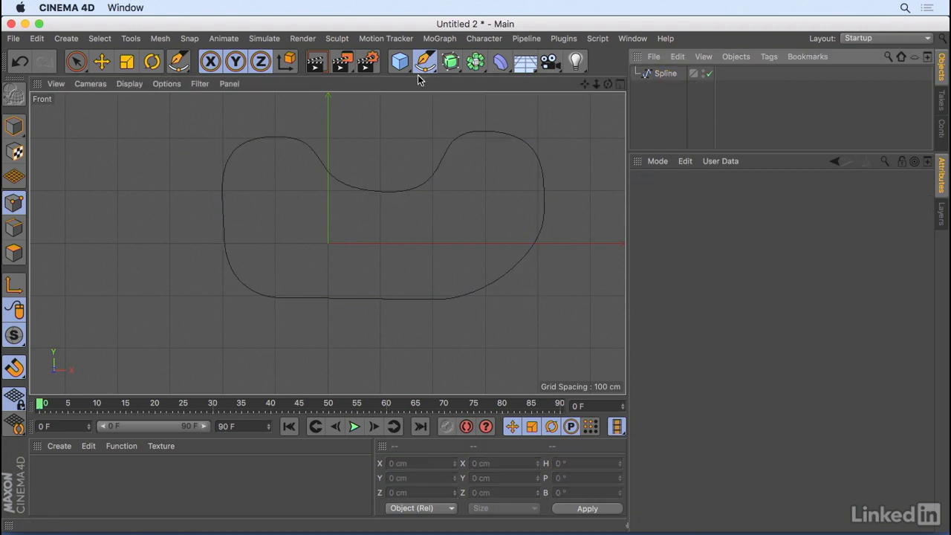
Activate the Sketch tool and delete the existing spline to clear the Front view
click(424, 65)
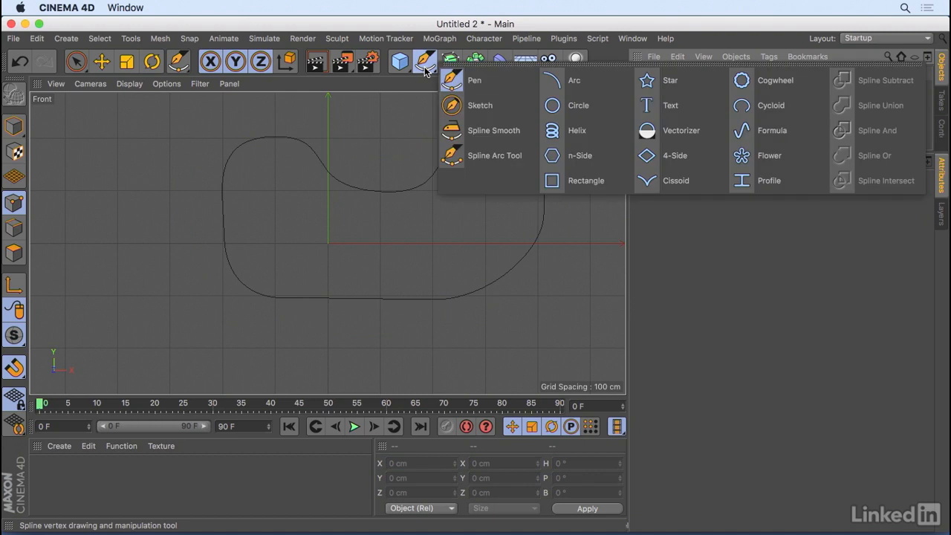
click(501, 111)
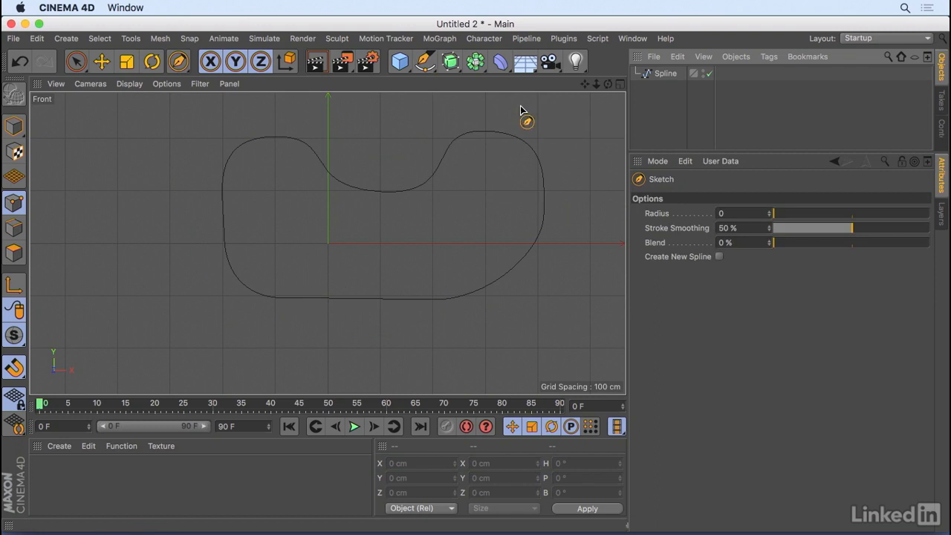
click(665, 73)
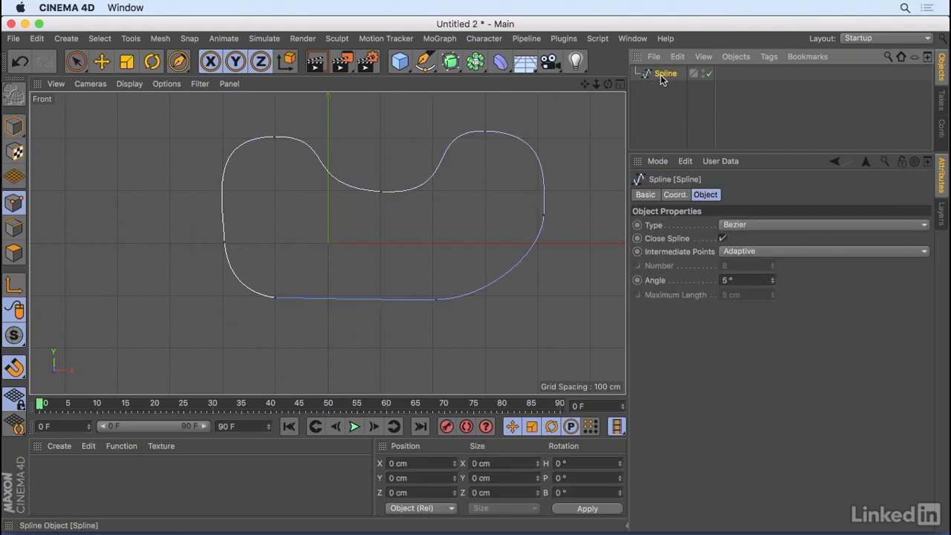
key(Delete)
Sketch a freehand wavy outline around the origin in the Front view and turn on Close Spline for it
mouse_move(162, 252)
mouse_down()
mouse_move(151, 212)
mouse_move(341, 176)
mouse_up()
drag(446, 239, 197, 273)
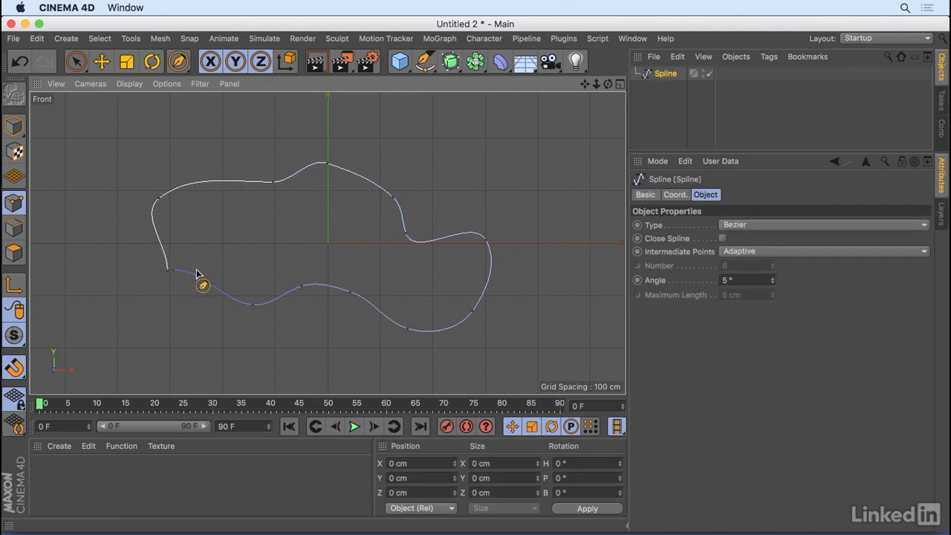
click(723, 239)
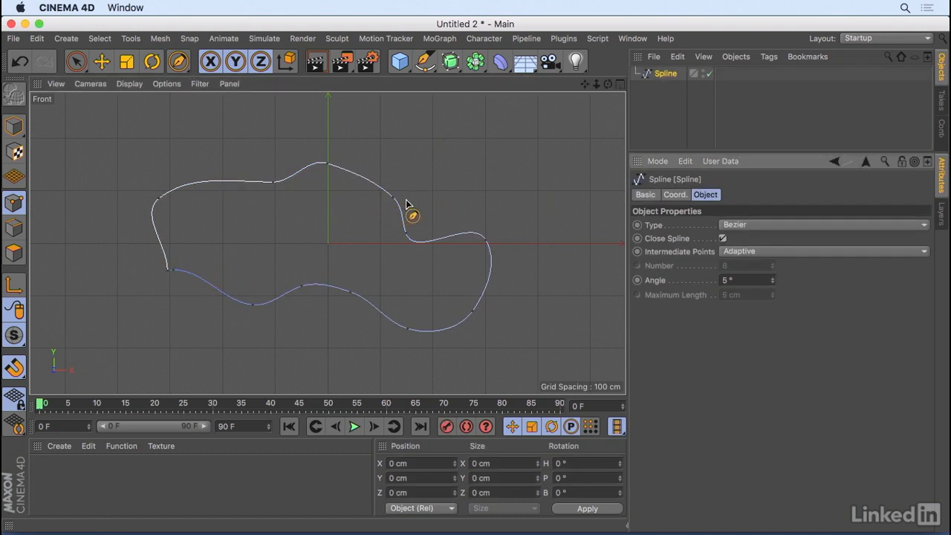
Delete the surplus point beside the outline's left end and one point on its lower edge using Live Selection
key(super+z)
click(77, 63)
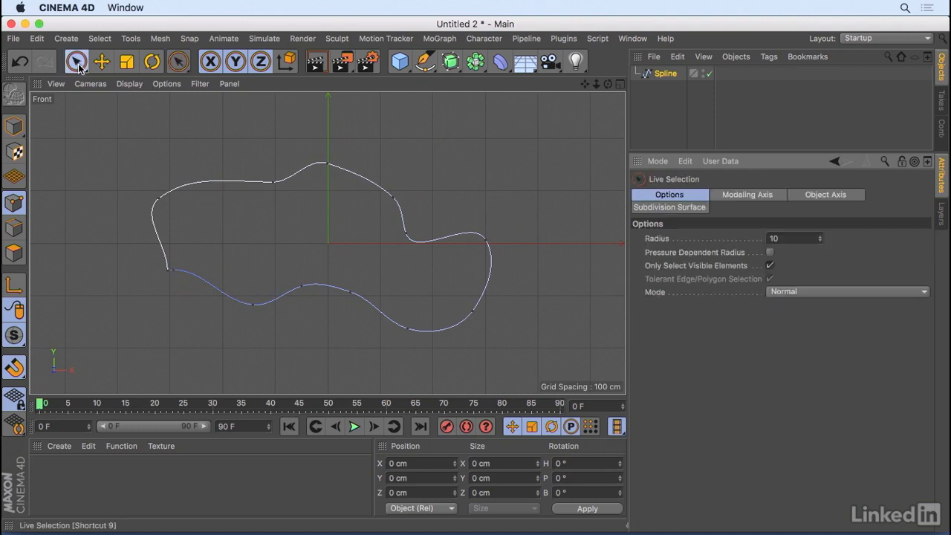
click(179, 269)
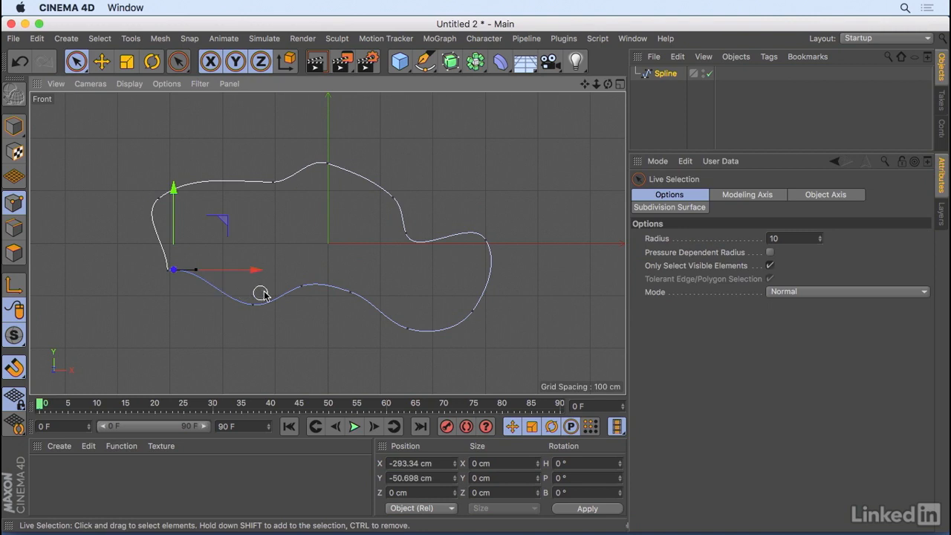
click(269, 268)
click(302, 285)
key(Delete)
Add two points to the outline's lower edge with the Create Point command
right_click(299, 299)
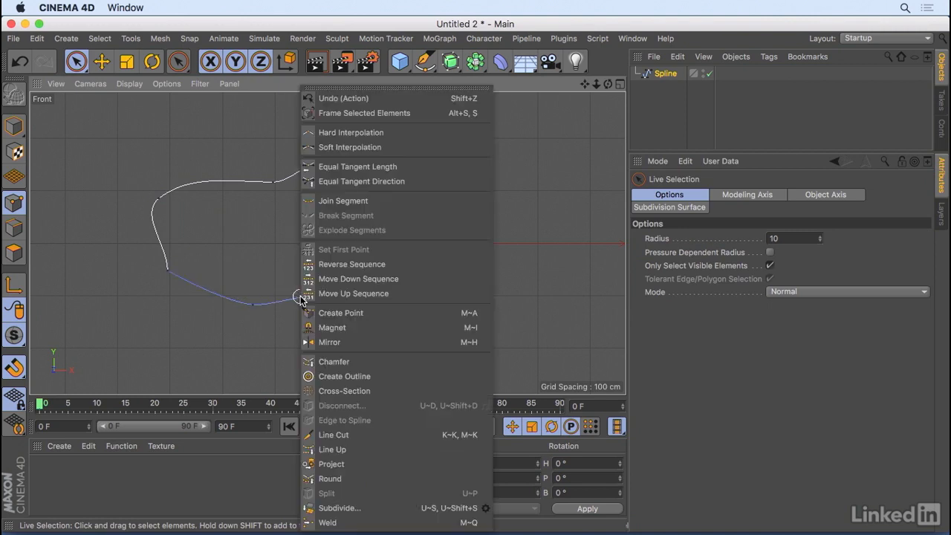
click(374, 314)
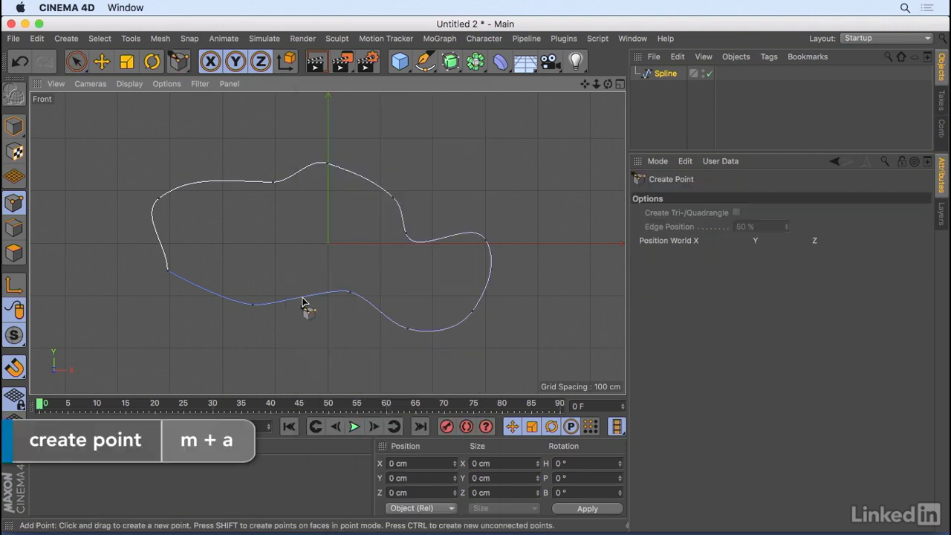
click(303, 297)
click(200, 287)
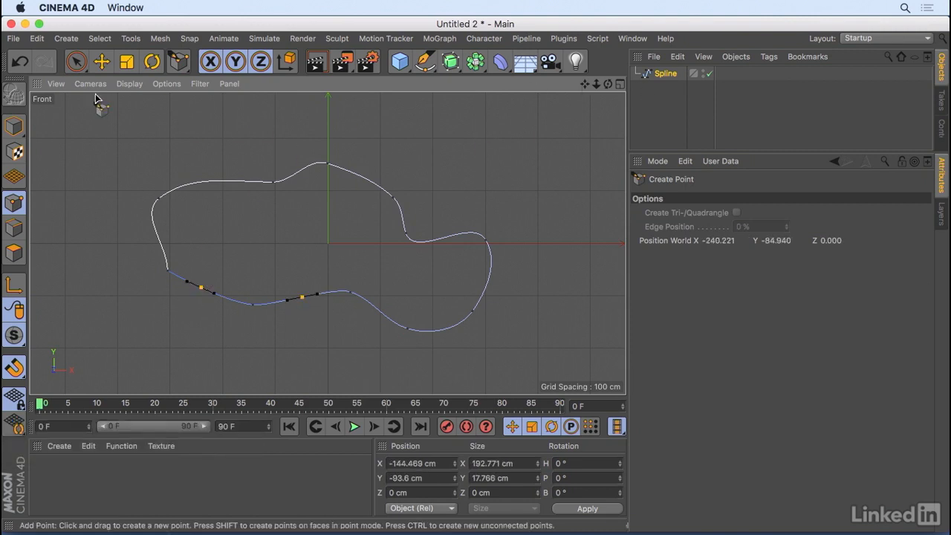
Add three more points along the outline's upper edge directly with the Move tool
click(102, 63)
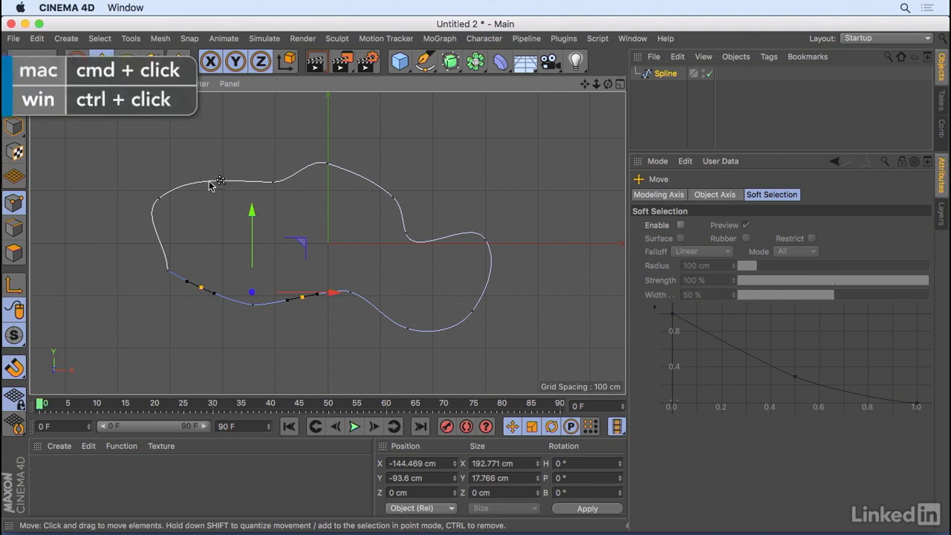
super+click(210, 181)
super+click(309, 165)
super+click(367, 180)
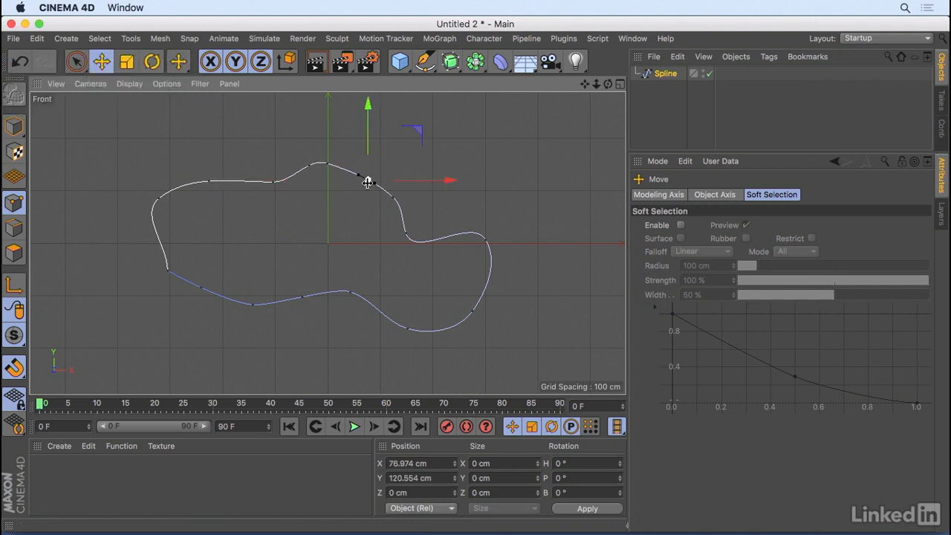
Smooth the right-hand part of the outline with the Spline Smooth brush
click(432, 70)
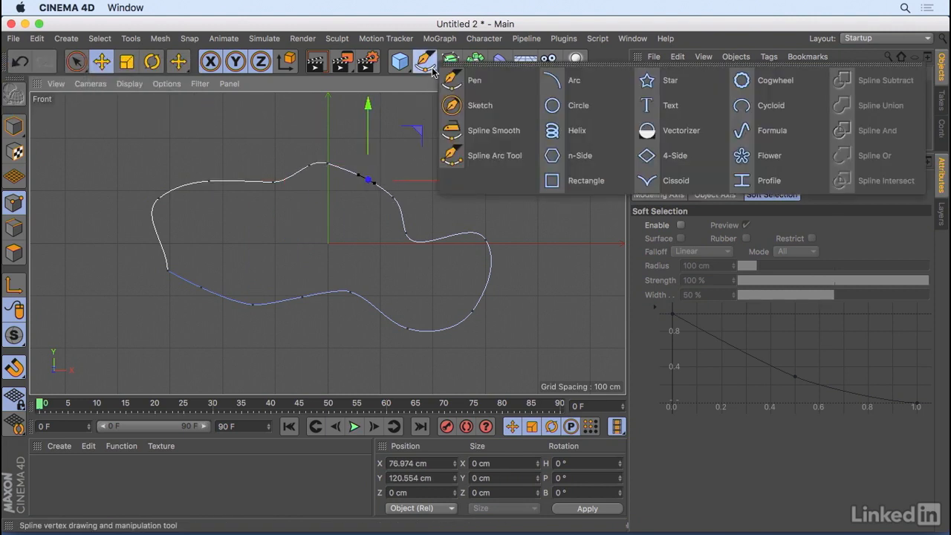
click(523, 132)
mouse_move(381, 197)
mouse_down()
mouse_move(384, 226)
mouse_move(450, 233)
mouse_move(471, 248)
mouse_move(480, 273)
mouse_move(472, 302)
mouse_move(416, 319)
mouse_move(378, 294)
mouse_up()
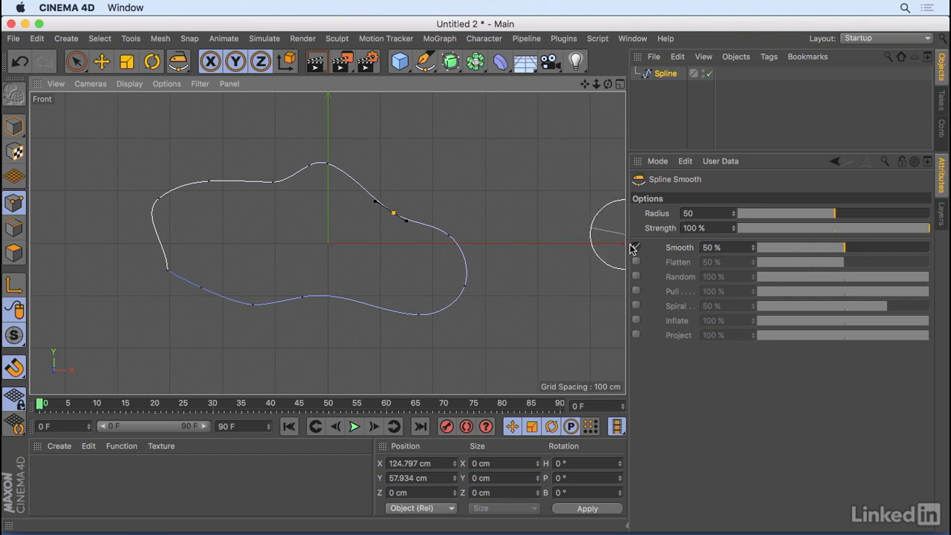
Twist the outline's right end with Smooth and Spiral combined, and curl its upper right edge into two spirals with Spiral alone
click(635, 306)
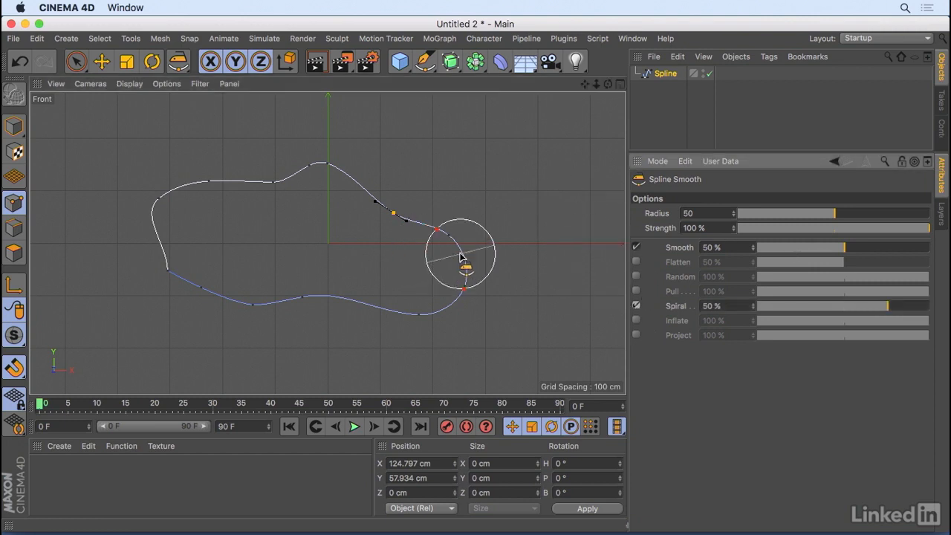
mouse_move(460, 257)
mouse_down()
mouse_move(419, 265)
mouse_move(388, 253)
mouse_move(461, 261)
mouse_move(423, 260)
mouse_move(435, 269)
mouse_up()
click(635, 247)
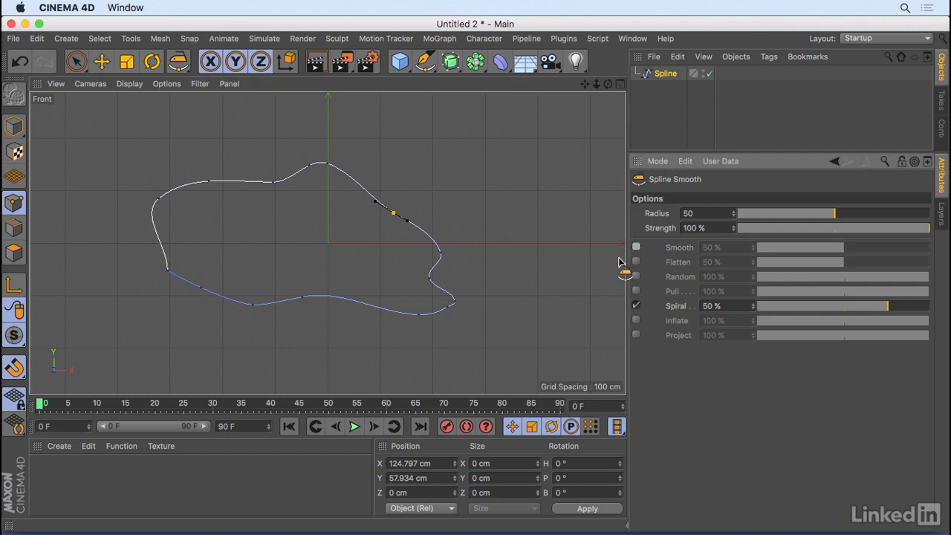
mouse_move(335, 197)
mouse_down()
mouse_move(346, 170)
mouse_move(333, 180)
mouse_move(401, 225)
mouse_up()
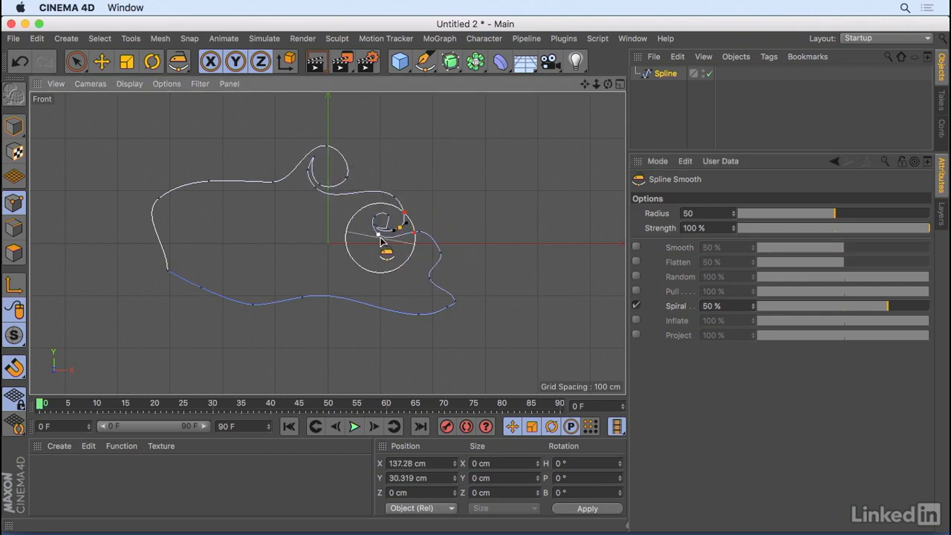
Switch Spline Smooth back to Smooth only, and smooth out the lower spiral and the outline's bottom and left edges
click(635, 305)
click(636, 247)
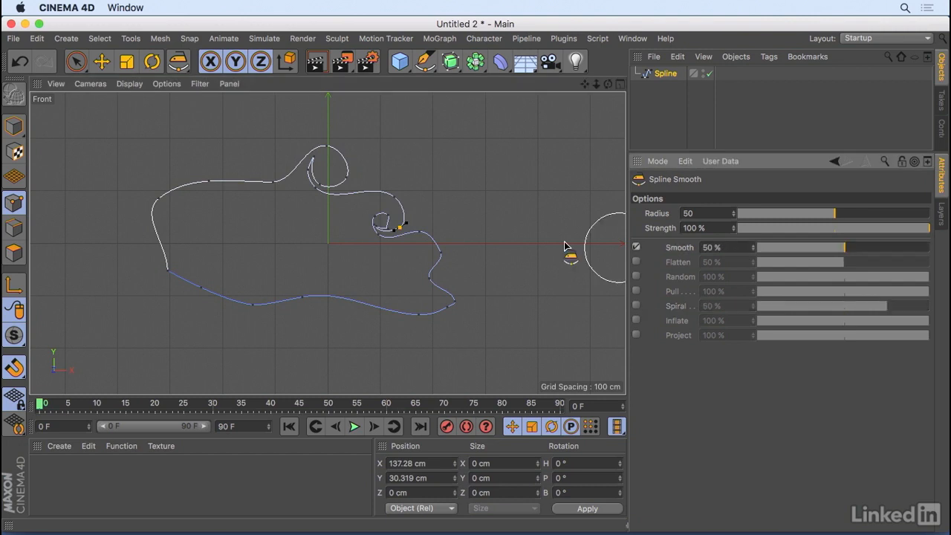
drag(378, 223, 419, 249)
mouse_move(350, 297)
mouse_down()
mouse_move(349, 307)
mouse_move(305, 300)
mouse_move(266, 308)
mouse_move(196, 284)
mouse_move(180, 260)
mouse_move(191, 275)
mouse_move(190, 199)
mouse_up()
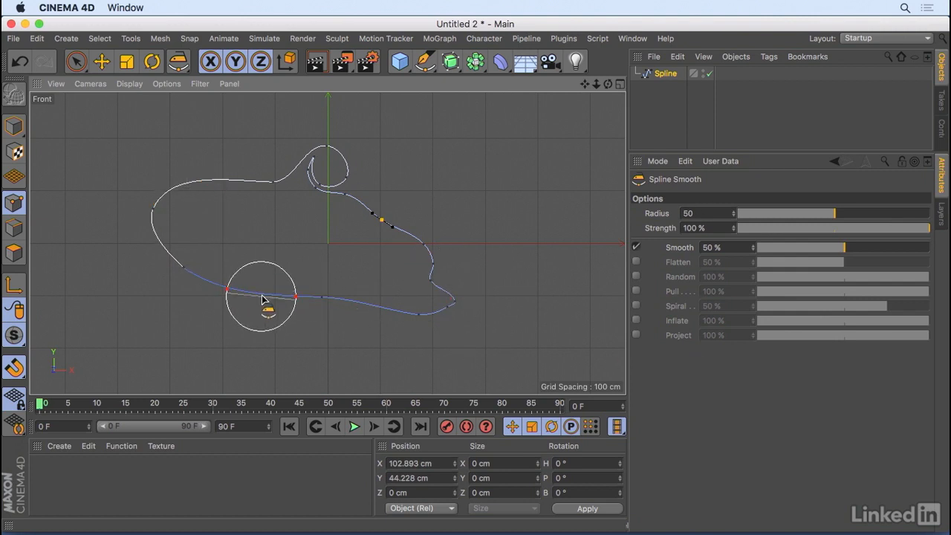
Draw a chain of connected arcs above the outline's right side with the Spline Arc Tool, including arcs of about 69 cm and 98 cm radius
click(424, 71)
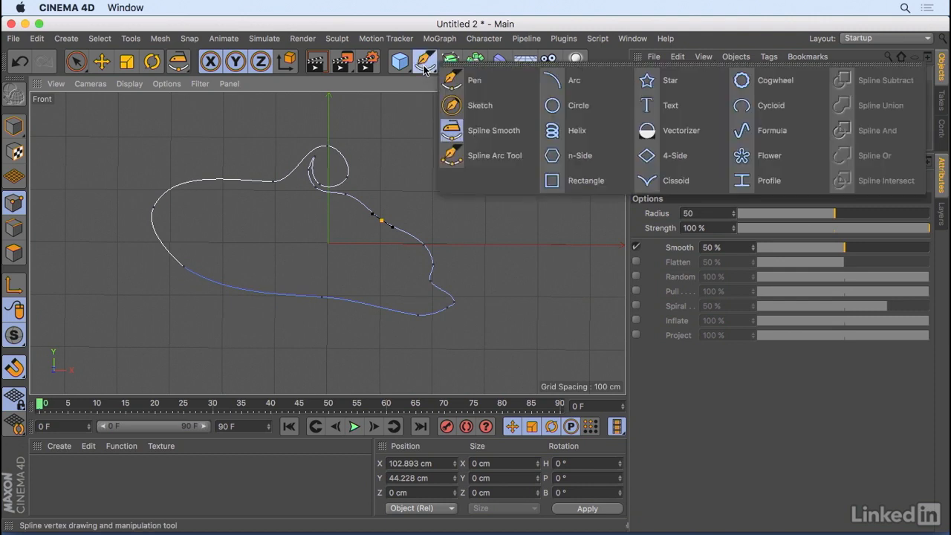
click(489, 157)
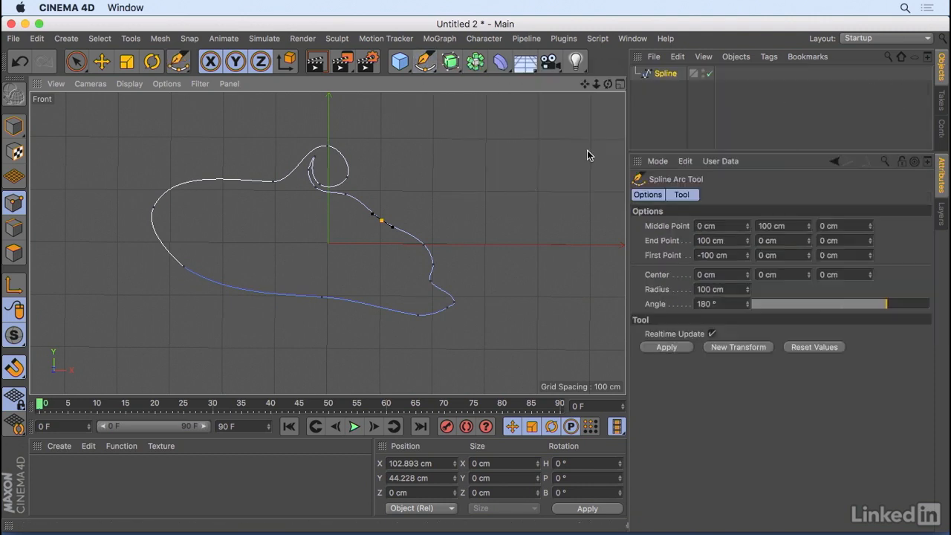
drag(436, 179, 461, 95)
drag(587, 85, 602, 196)
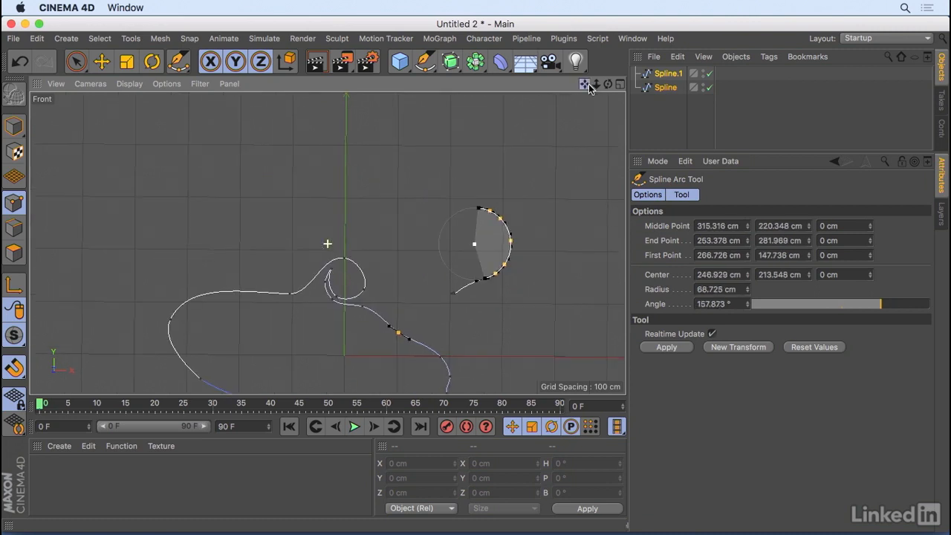
drag(528, 128, 580, 119)
key(super+z)
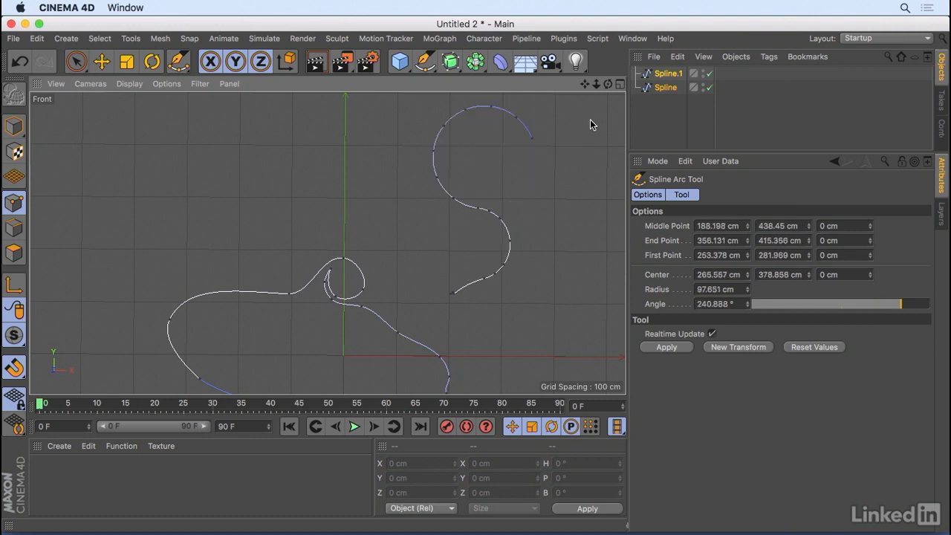